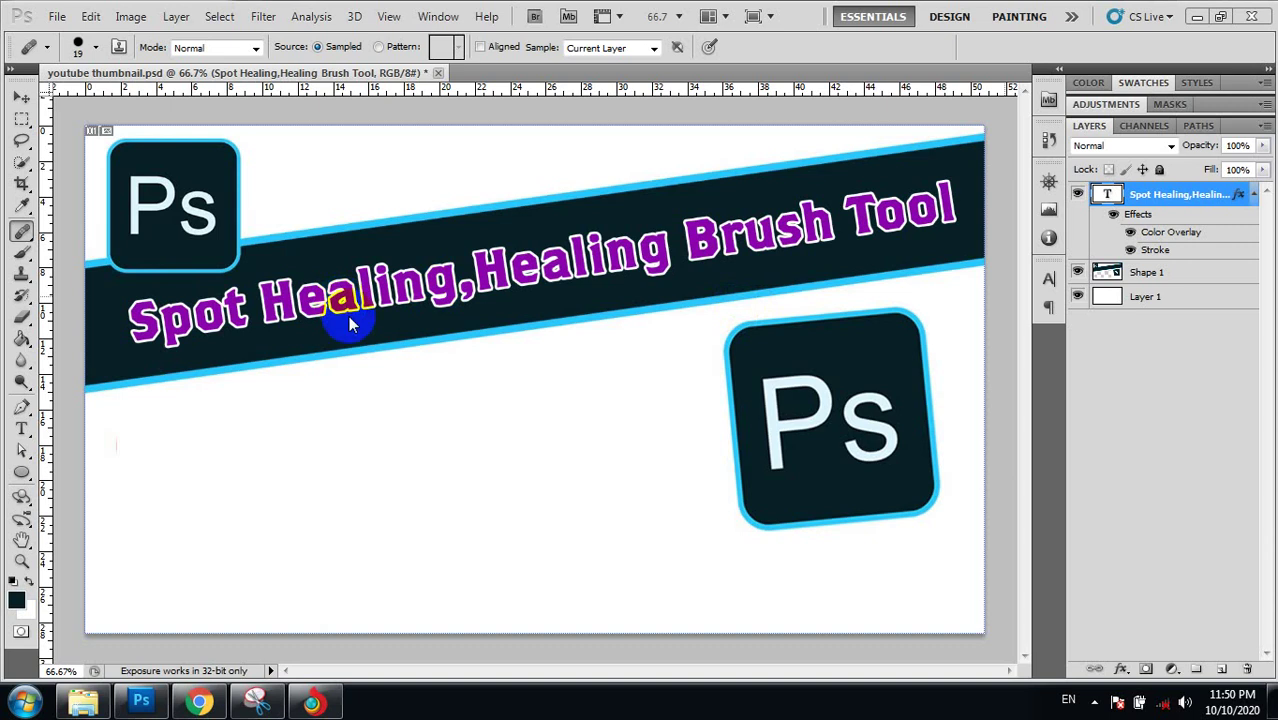
- Drag the pimples photo from the Explorer folder into Photoshop to open it
left_click(84, 702)
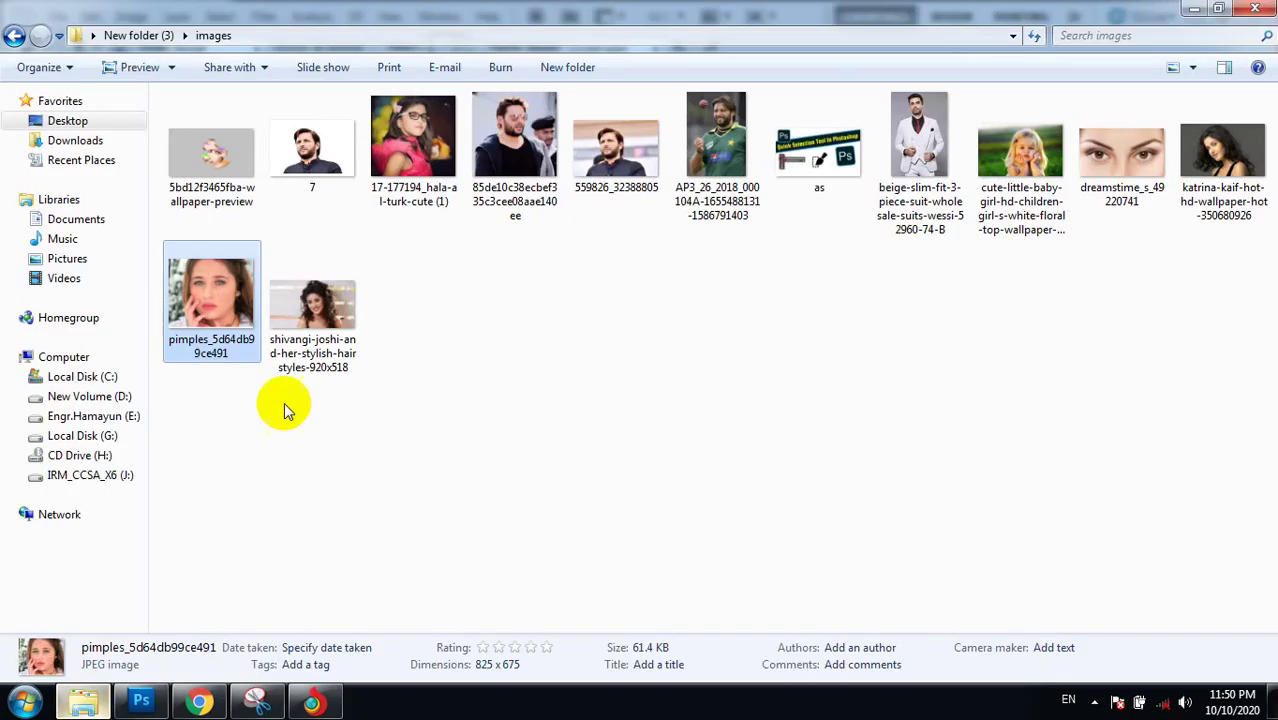
left_click(357, 405)
mouse_move(212, 289)
left_mouse_down()
mouse_move(238, 595)
mouse_move(587, 83)
left_mouse_up()
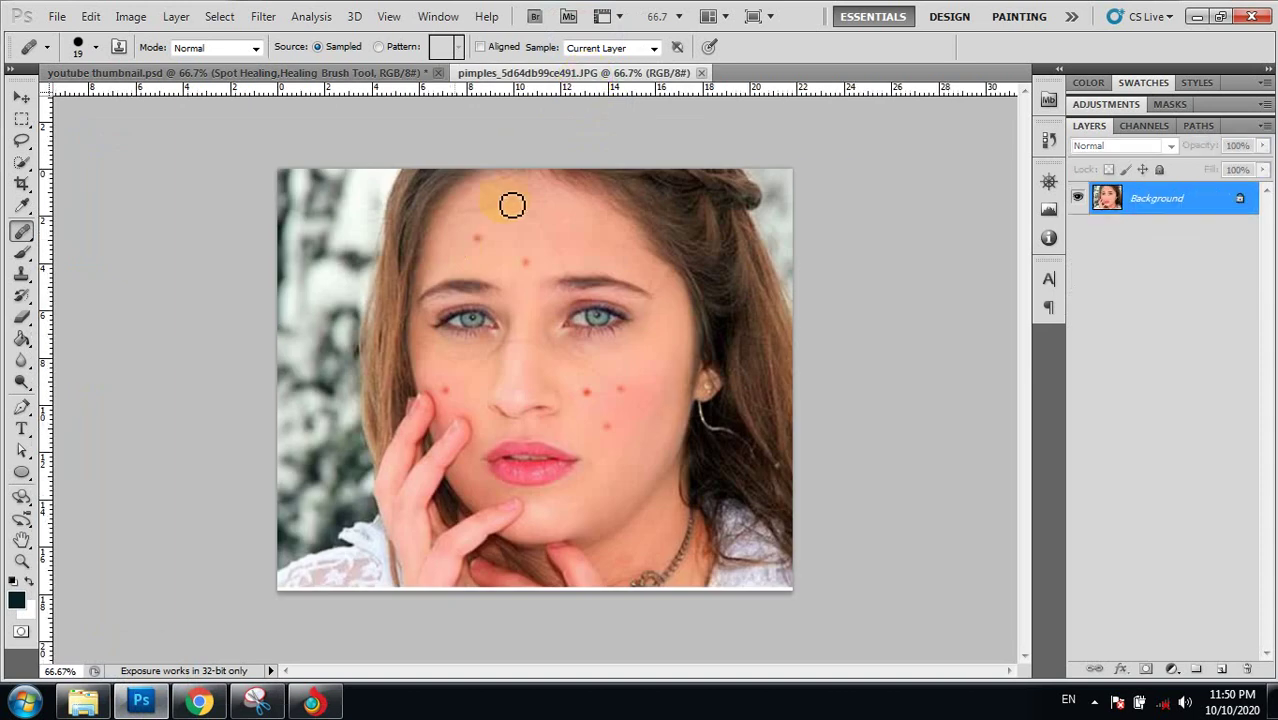
- Finish opening the photo and set up the Spot Healing Brush at 39 px
left_click(477, 277)
left_click(479, 238)
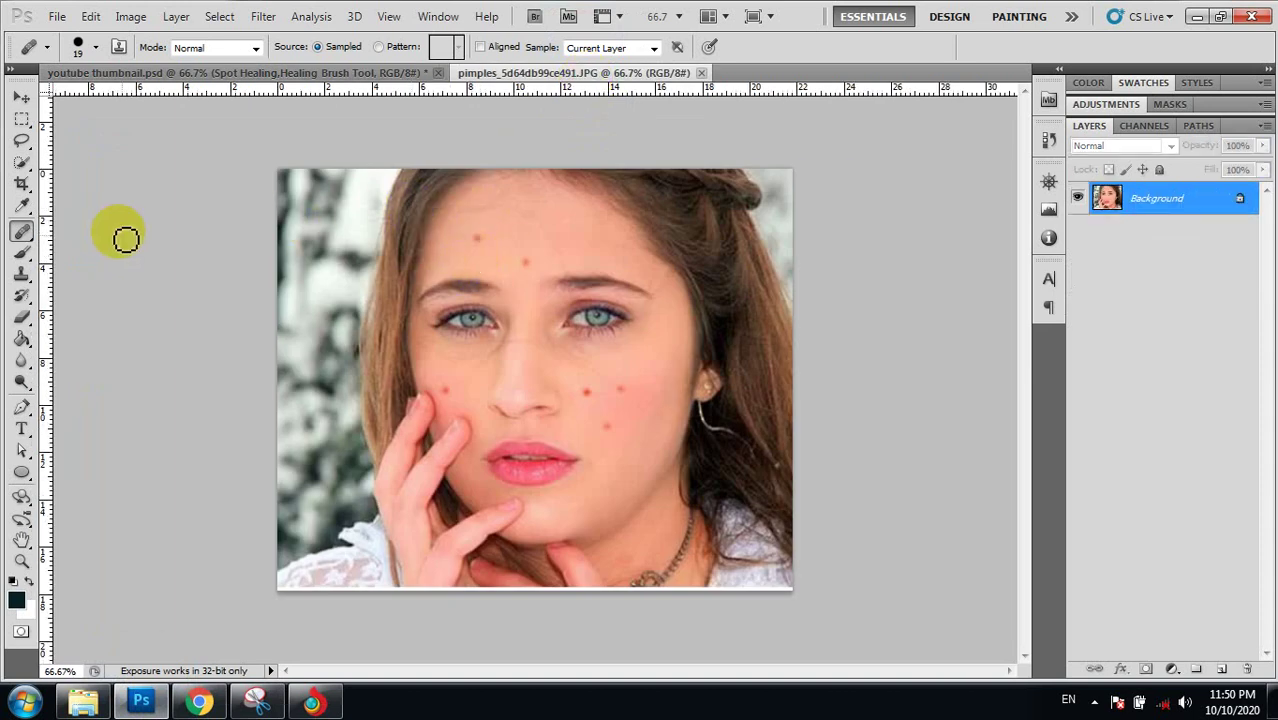
left_click(29, 238)
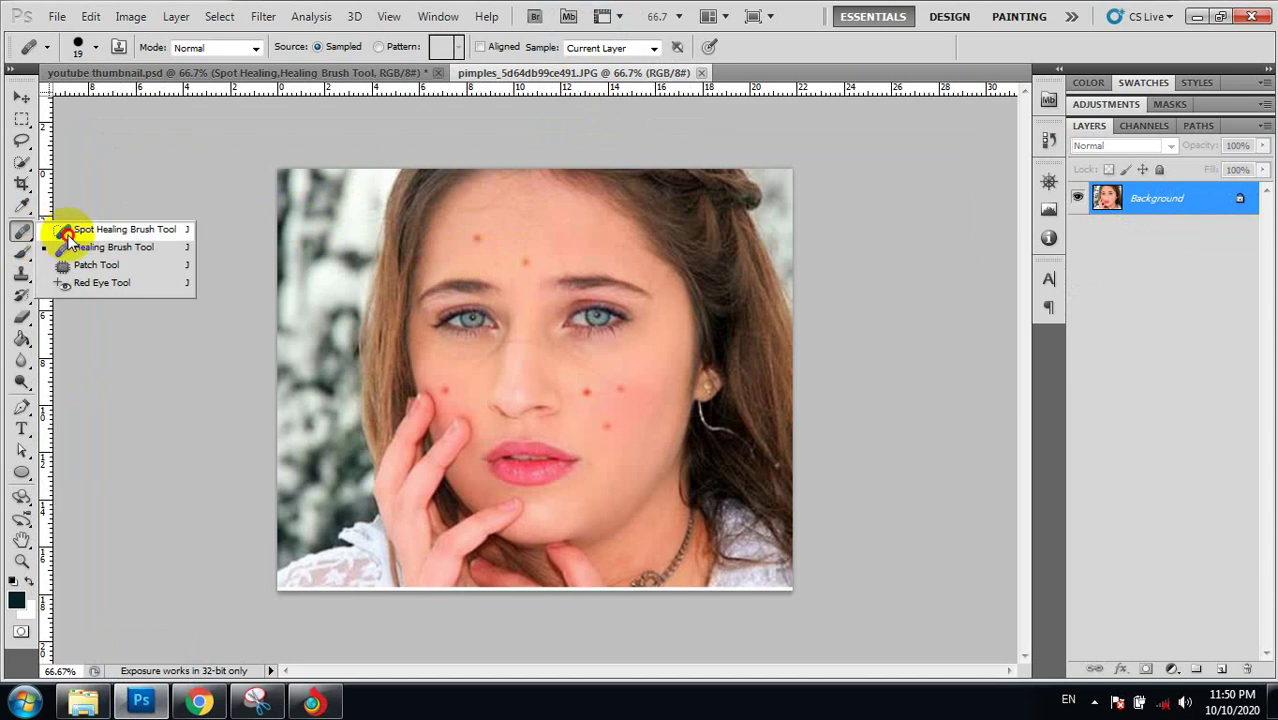
left_click(66, 232)
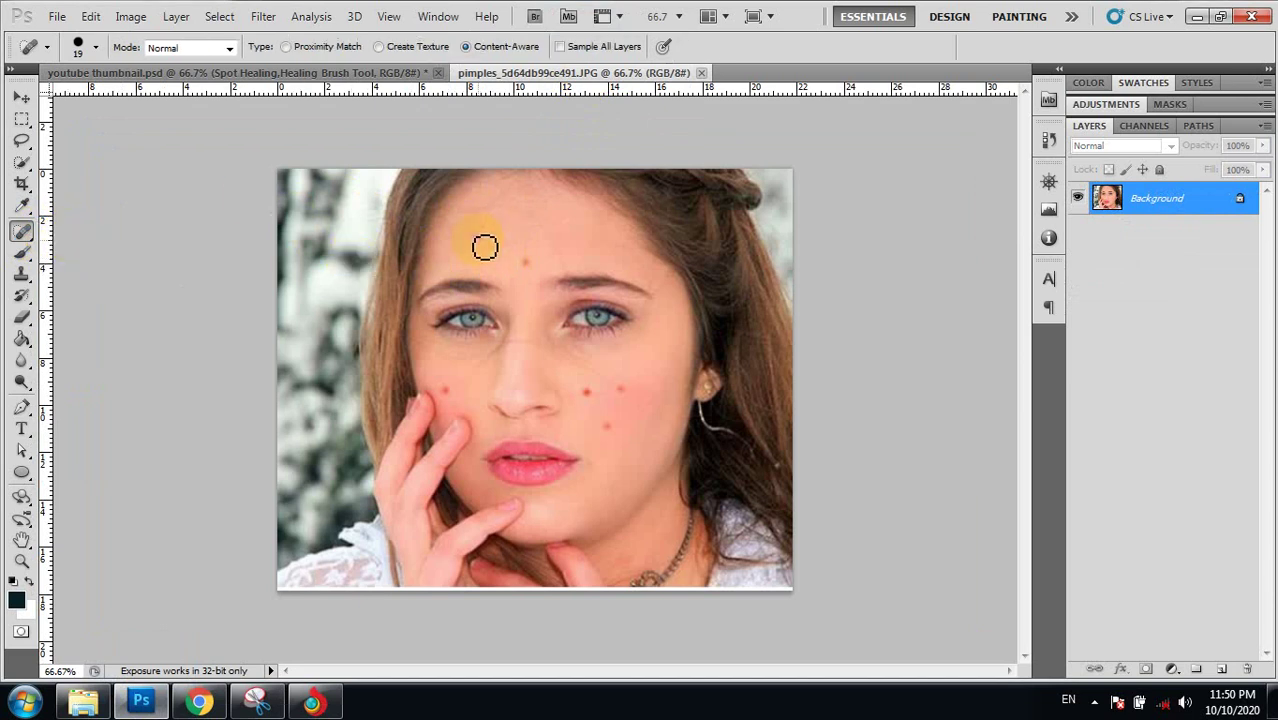
left_click(95, 47)
left_click_drag(58, 94, 64, 94)
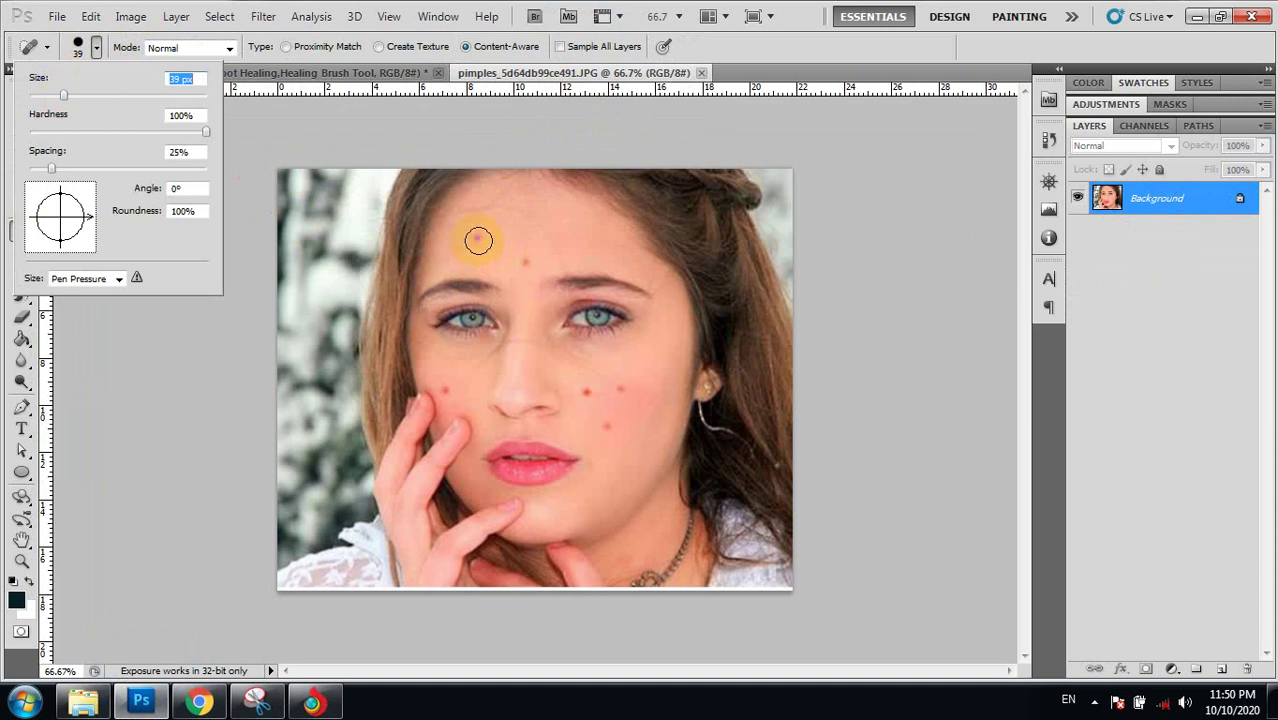
- Heal the pimples on the left forehead, right cheek, beside the nose and left cheek
left_click(478, 240)
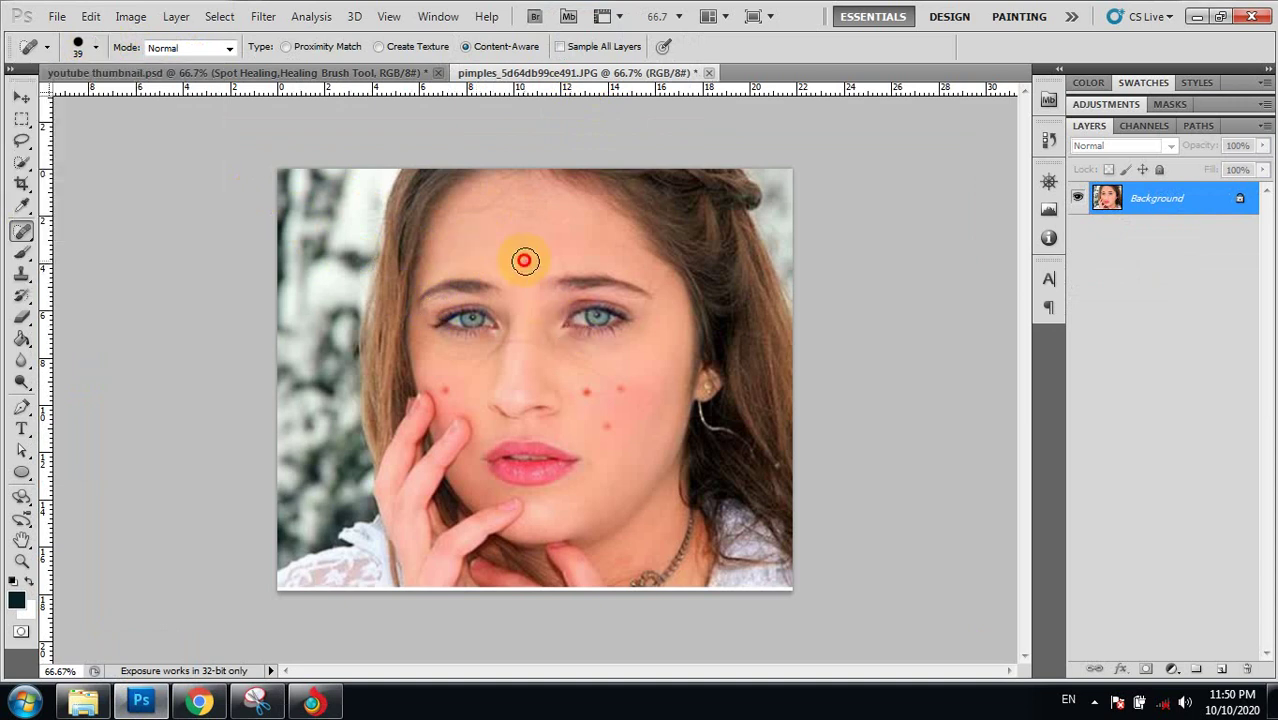
left_click(586, 396)
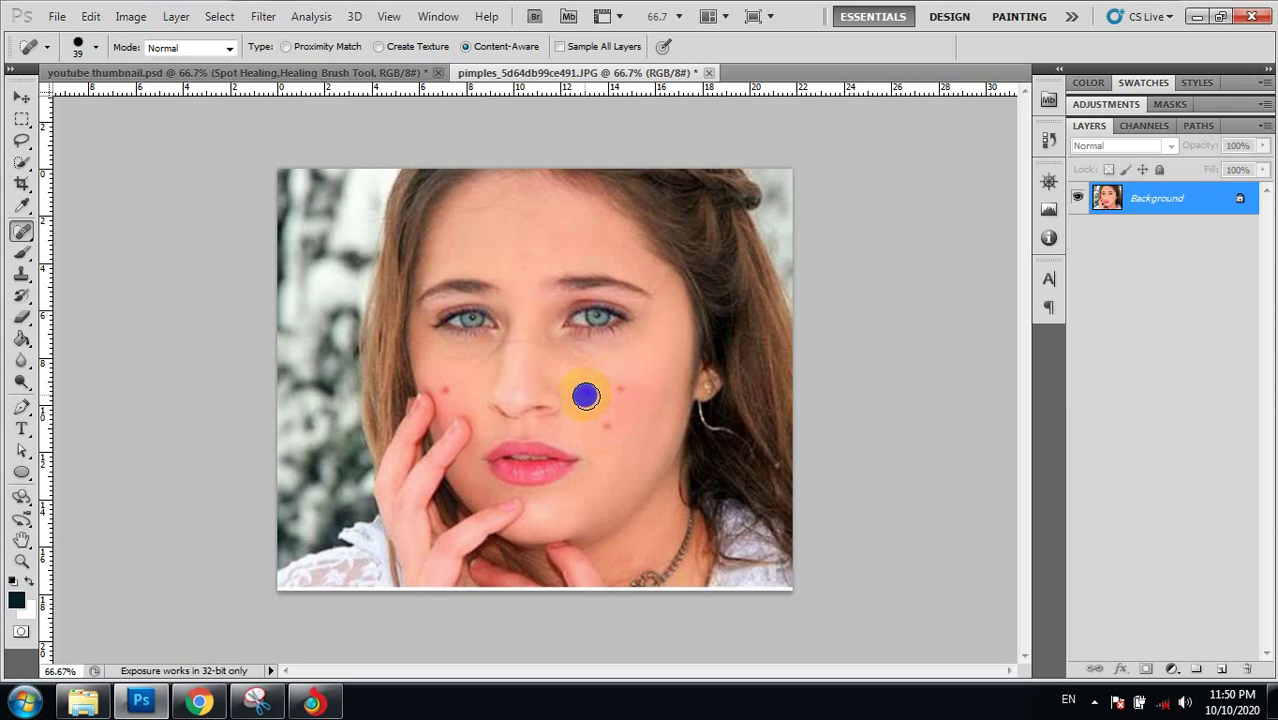
left_click(619, 389)
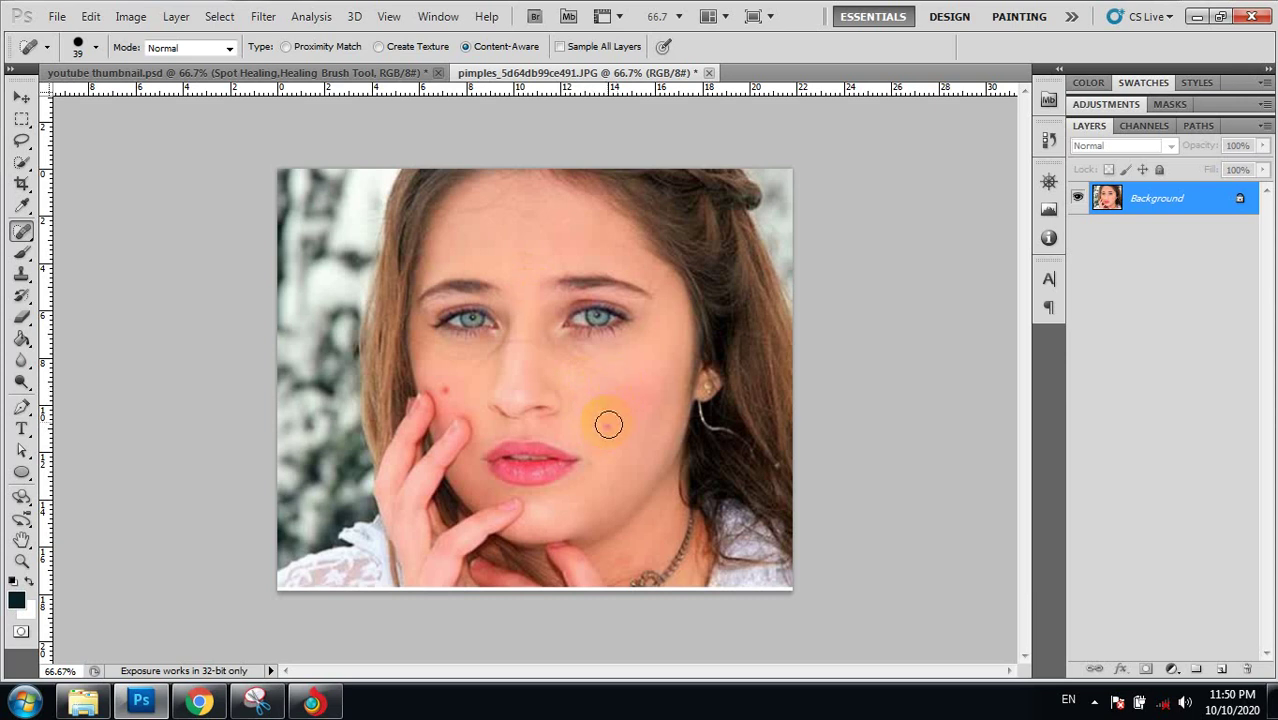
left_click(606, 425)
left_click(569, 419)
left_click(445, 390)
left_click(503, 386)
- Touch up remaining blemishes on the right cheek, mouth corner and across the forehead
left_click(627, 387)
left_click(650, 340)
left_click(480, 420)
left_click(483, 200)
left_click(536, 197)
left_click(598, 227)
- Duplicate the photo layer, invert the copy and set its blend mode to Vivid Light
key("ctrl+j")
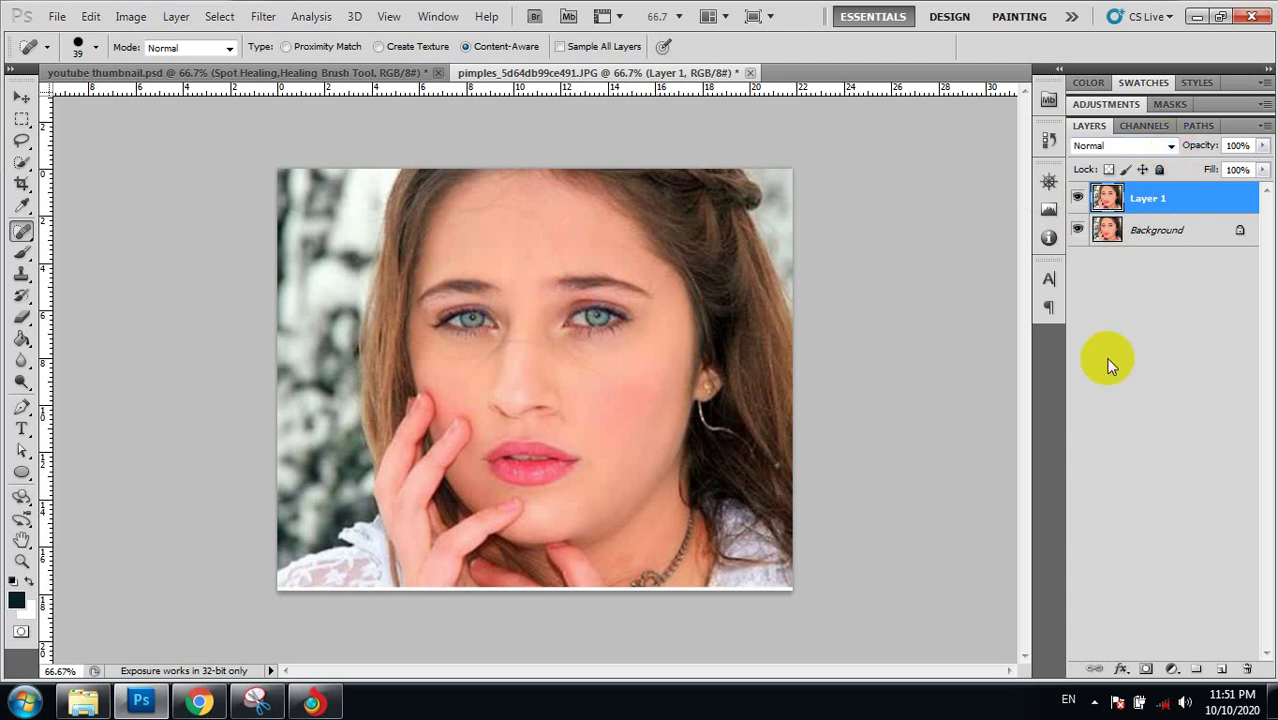
key("ctrl+i")
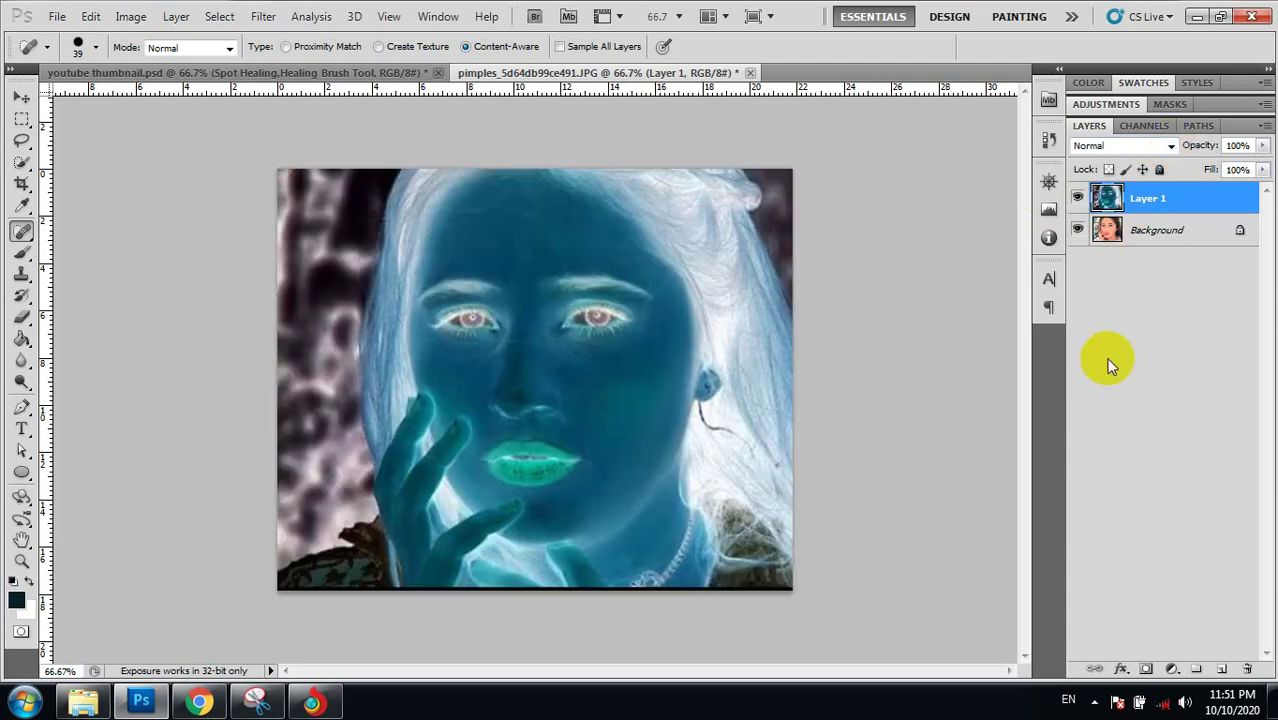
left_click(1172, 147)
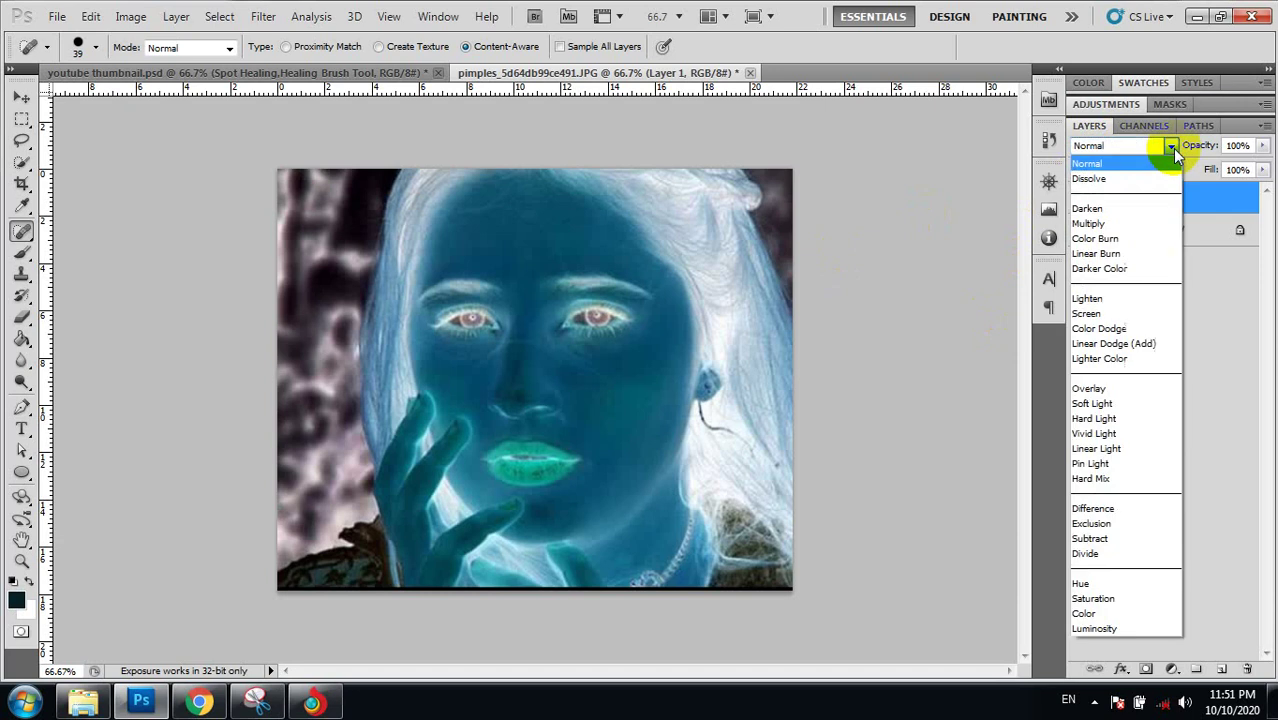
left_click(1101, 433)
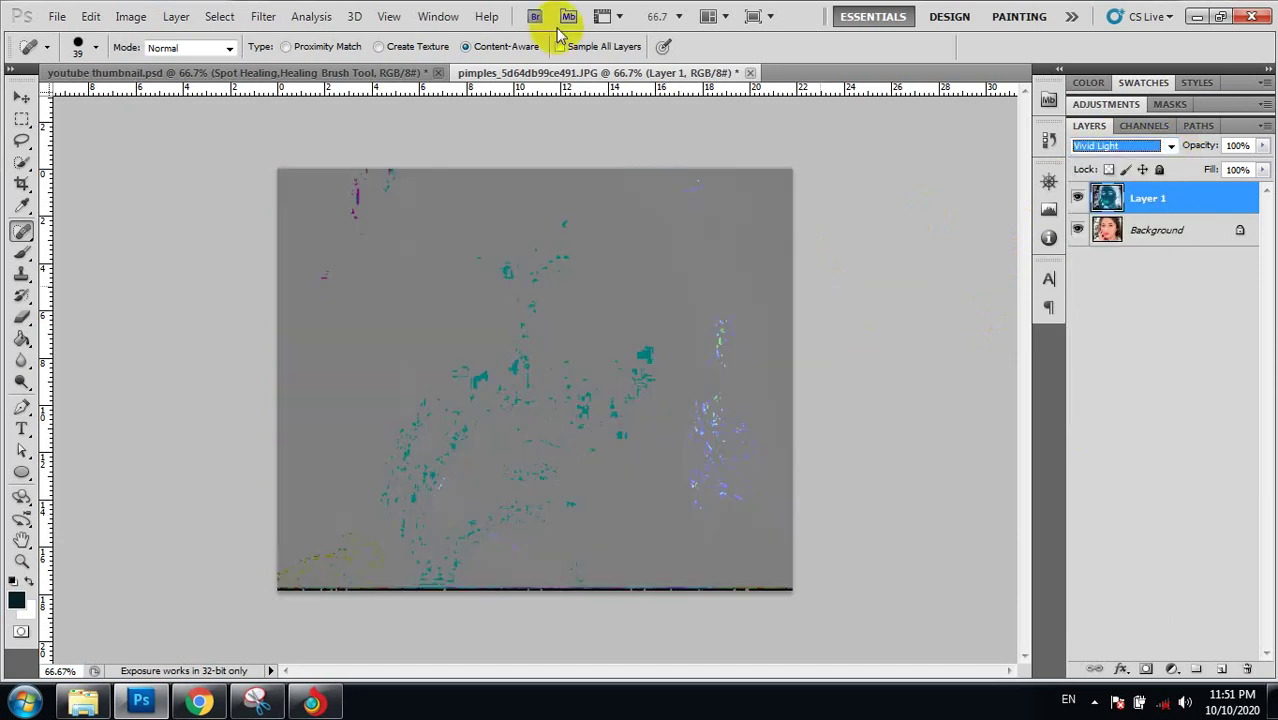
left_click(270, 20)
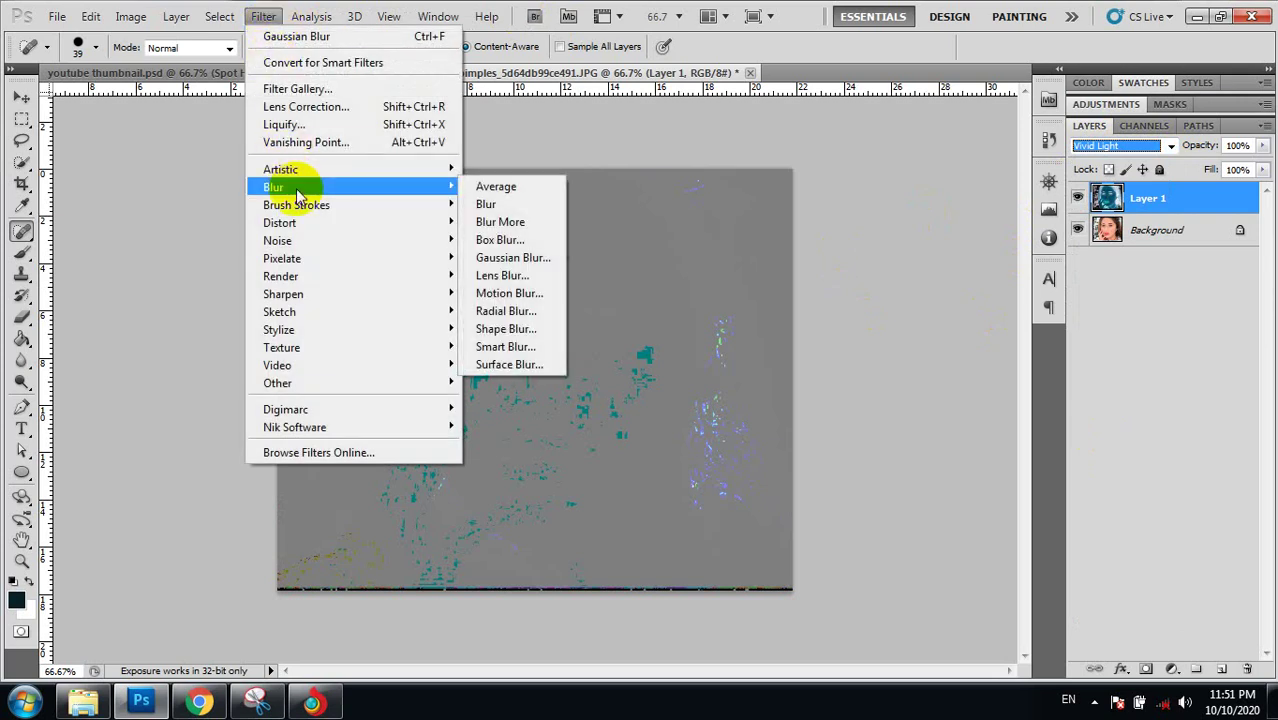
mouse_move(278, 383)
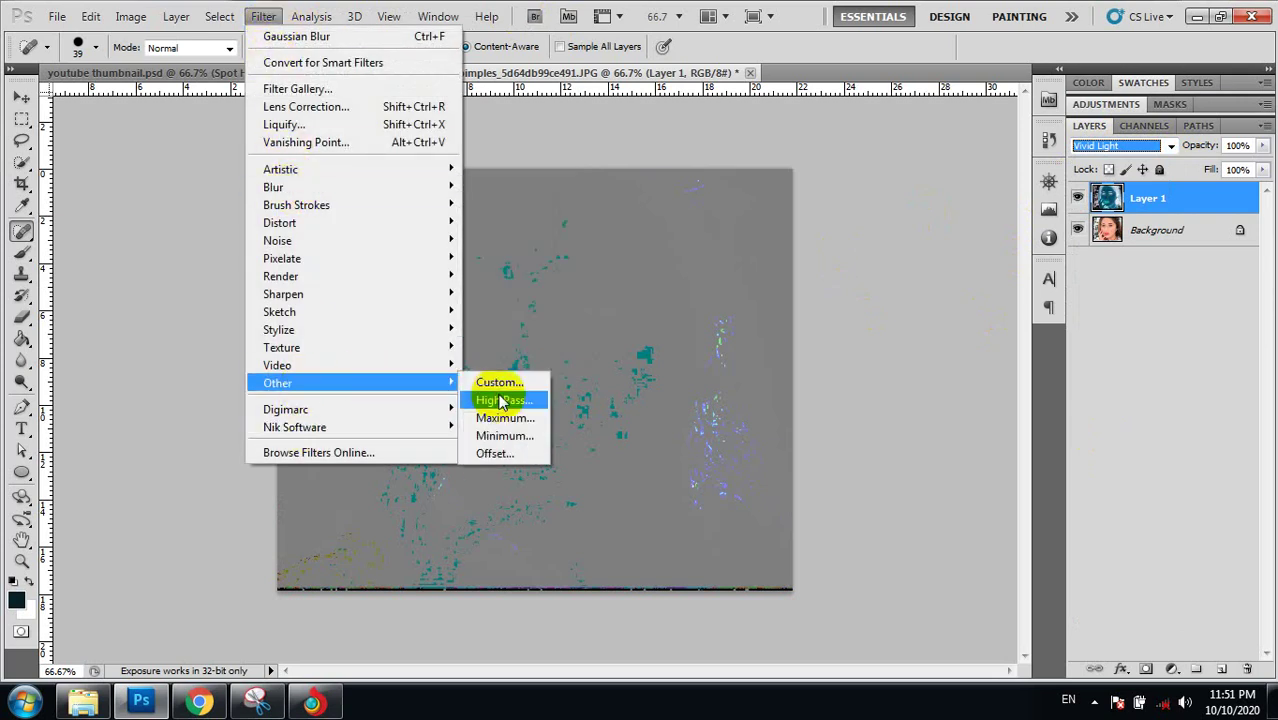
- Apply Filter > Other > High Pass to Layer 1 with a radius of about 2 pixels
left_click(501, 402)
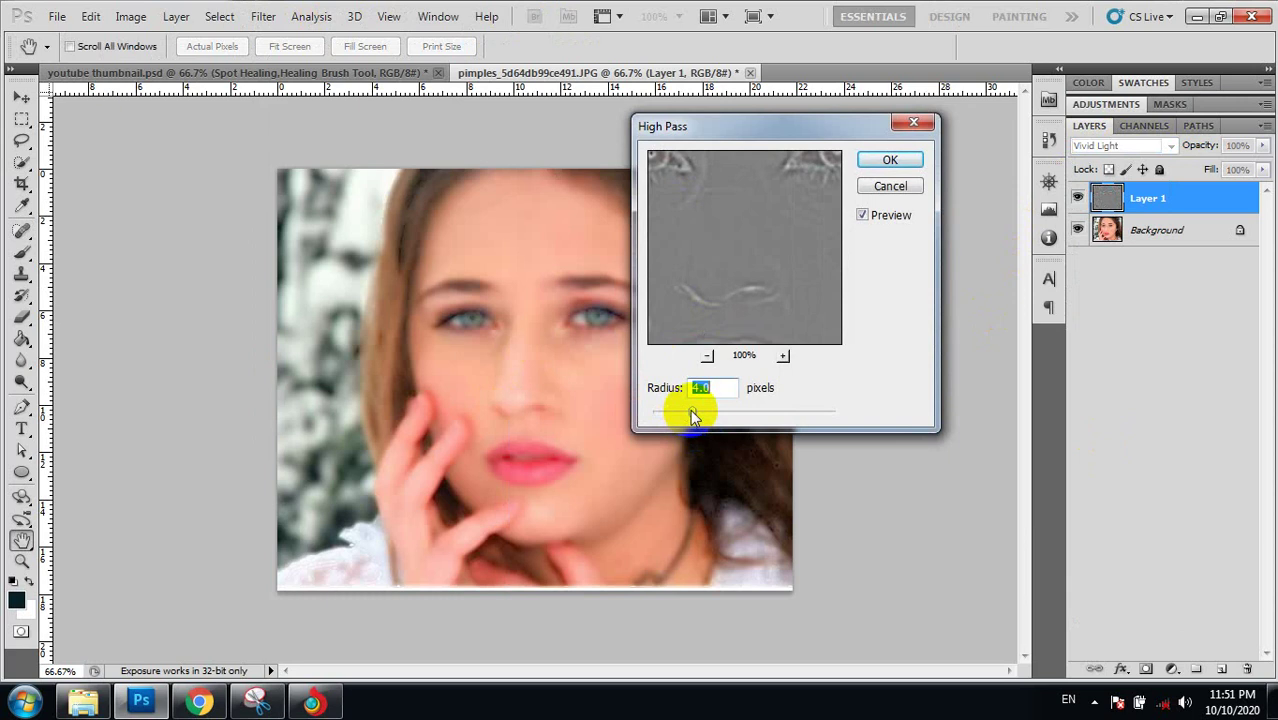
left_click_drag(690, 409, 676, 410)
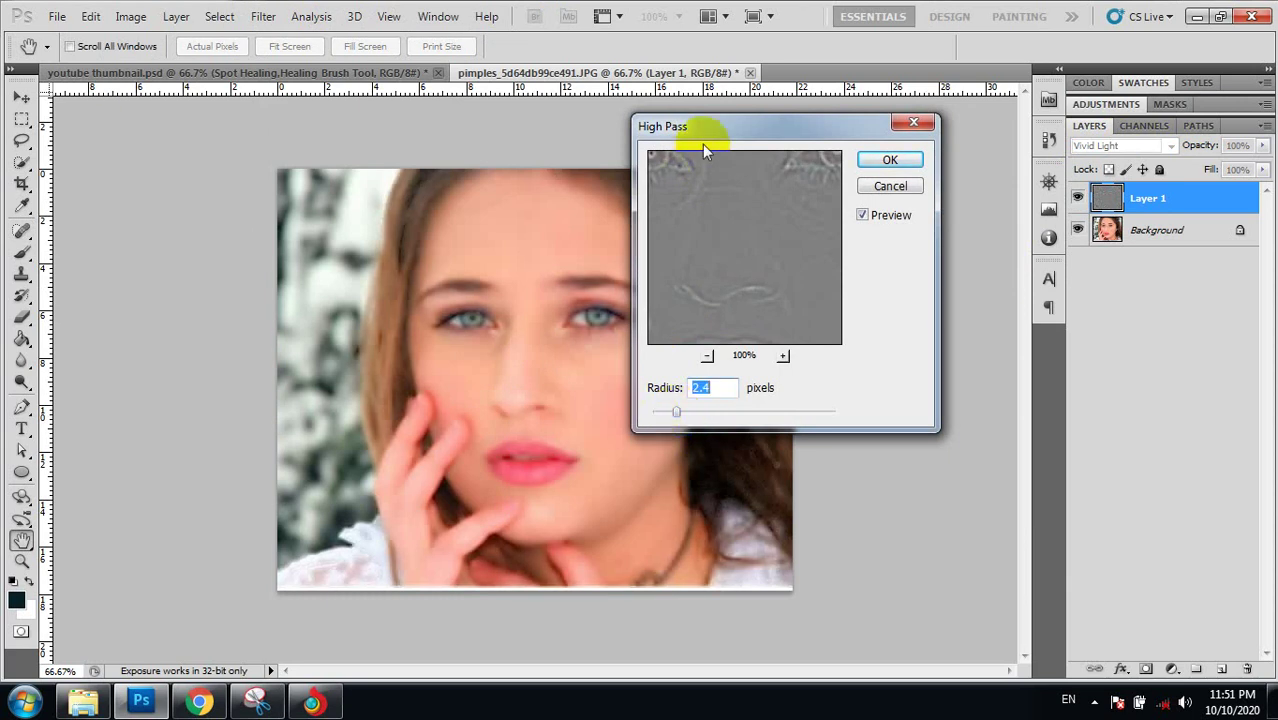
left_click_drag(702, 129, 803, 118)
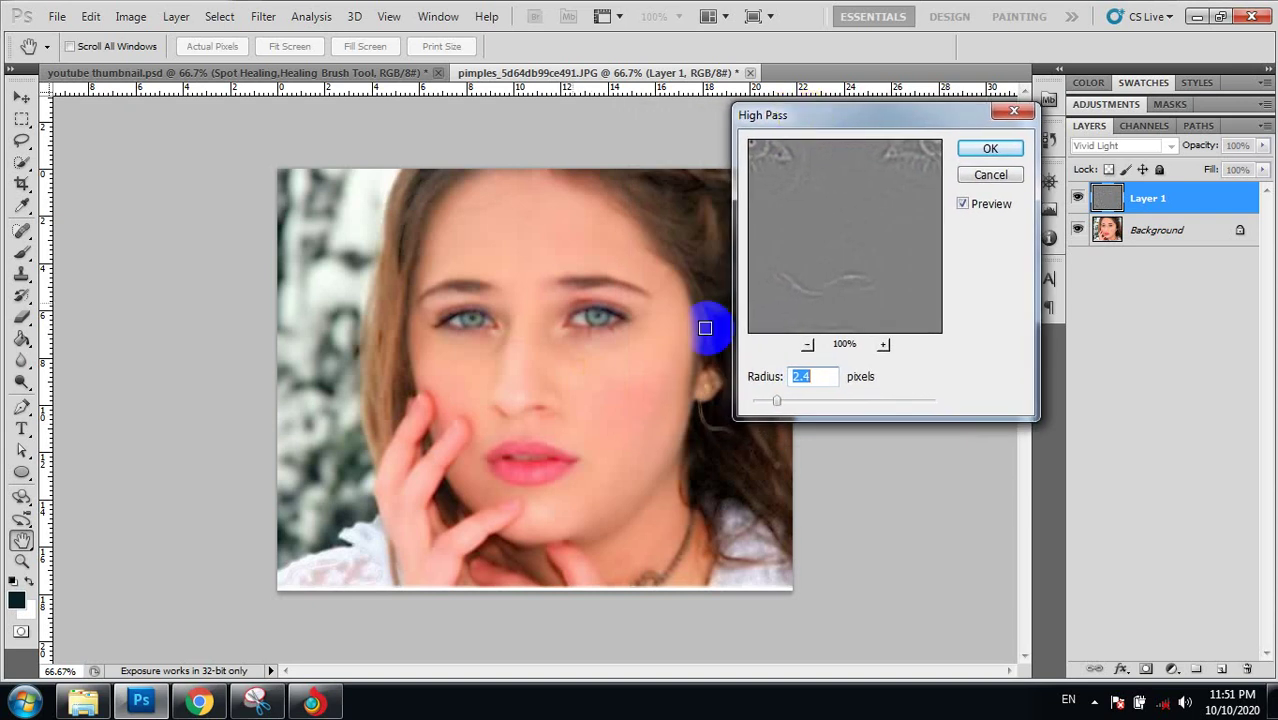
left_click_drag(781, 405, 858, 405)
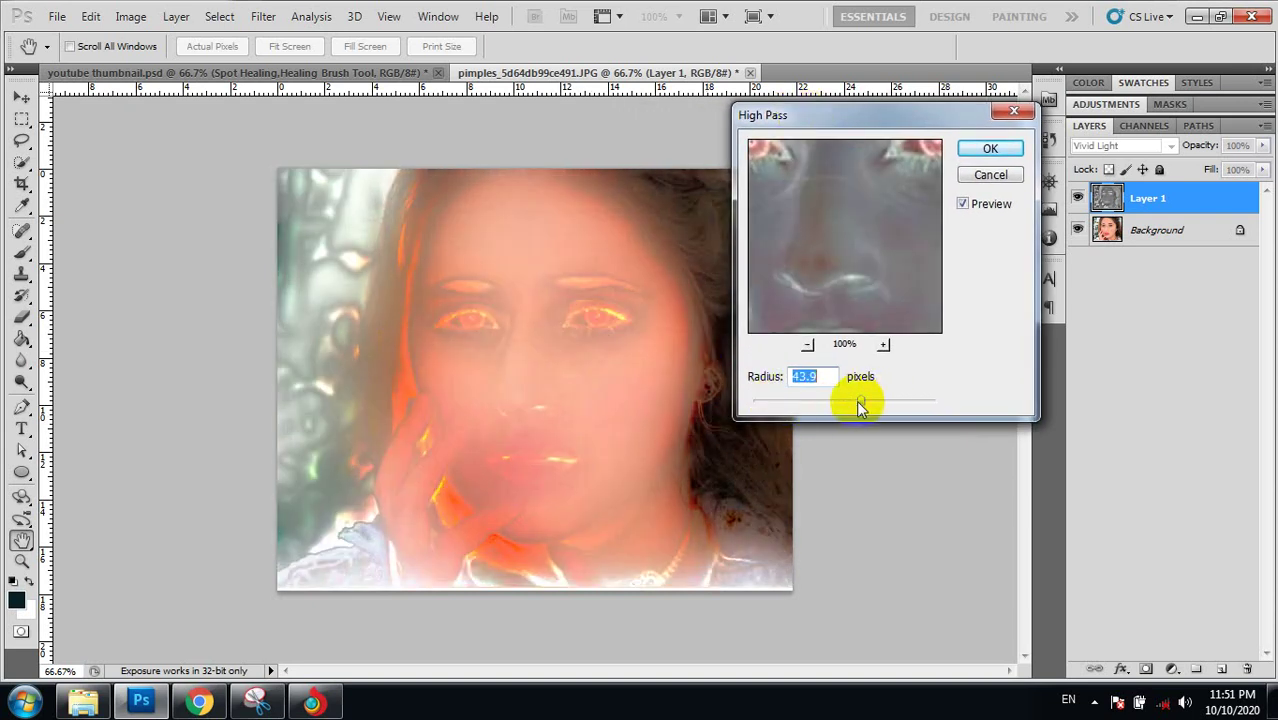
left_click_drag(826, 400, 797, 401)
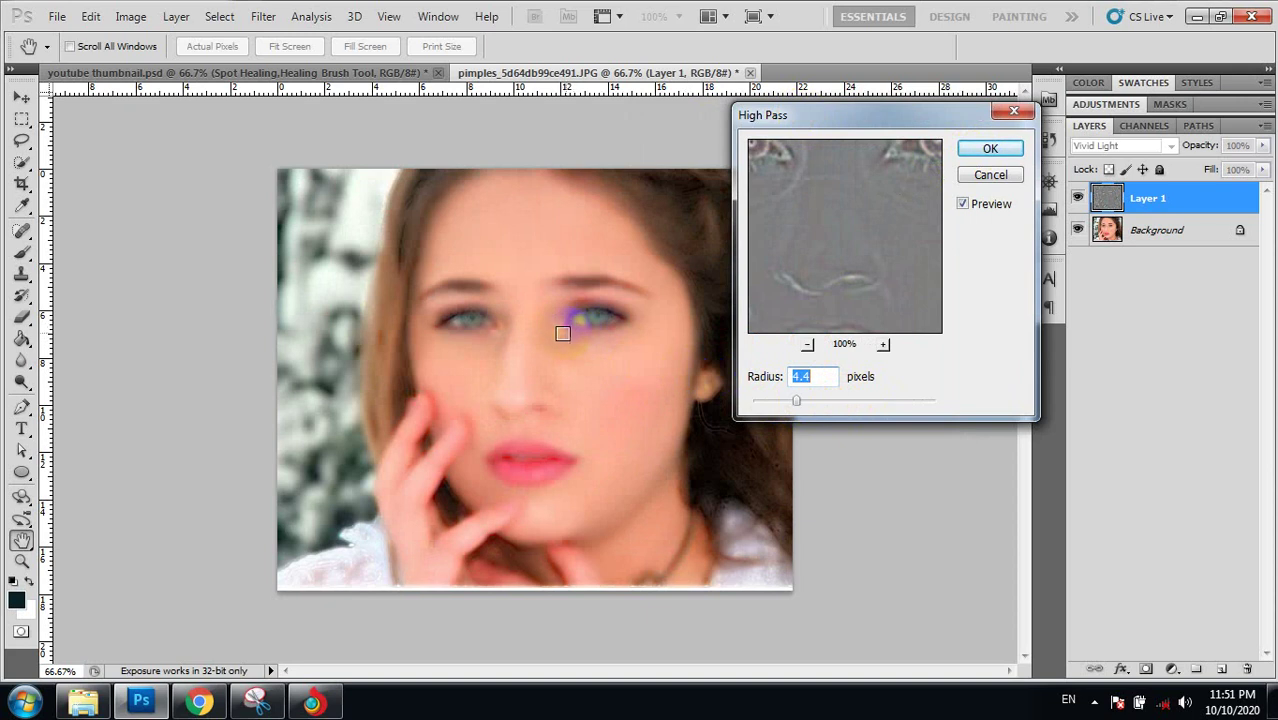
left_click_drag(795, 399, 777, 404)
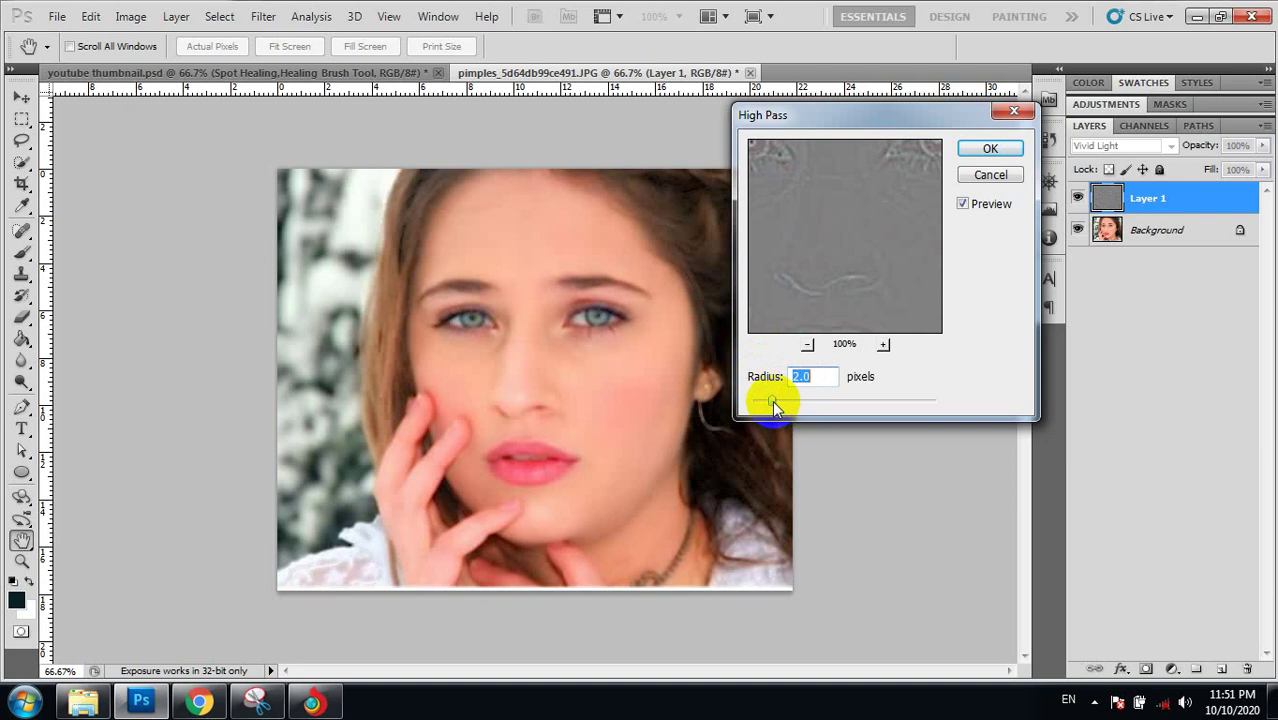
left_click(975, 146)
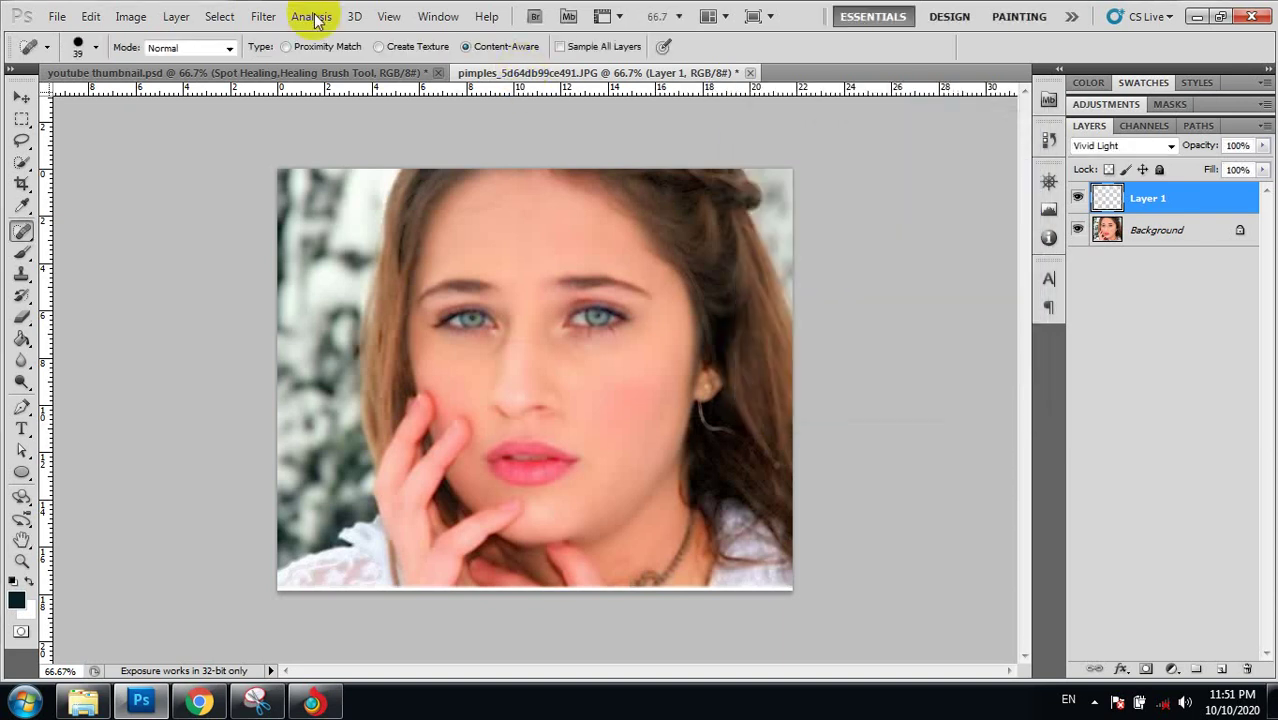
- Apply a 0.6-pixel Gaussian Blur to the grey Vivid Light layer
left_click(254, 19)
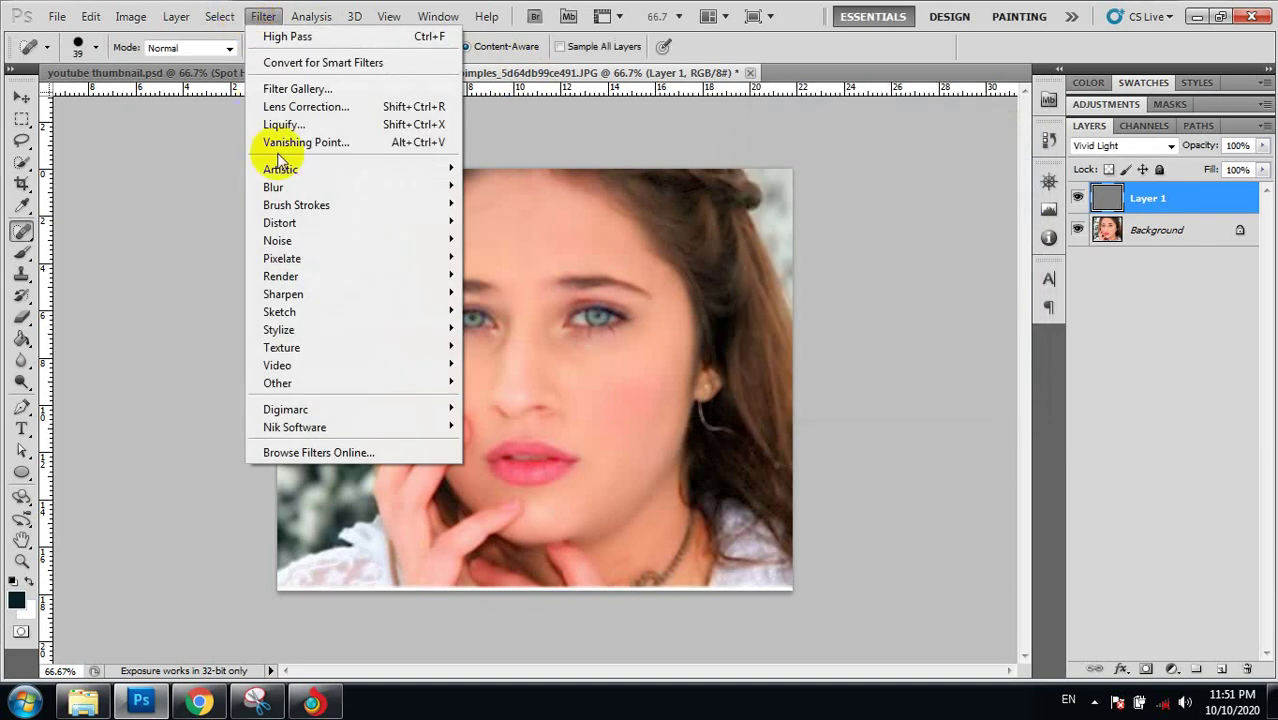
mouse_move(273, 187)
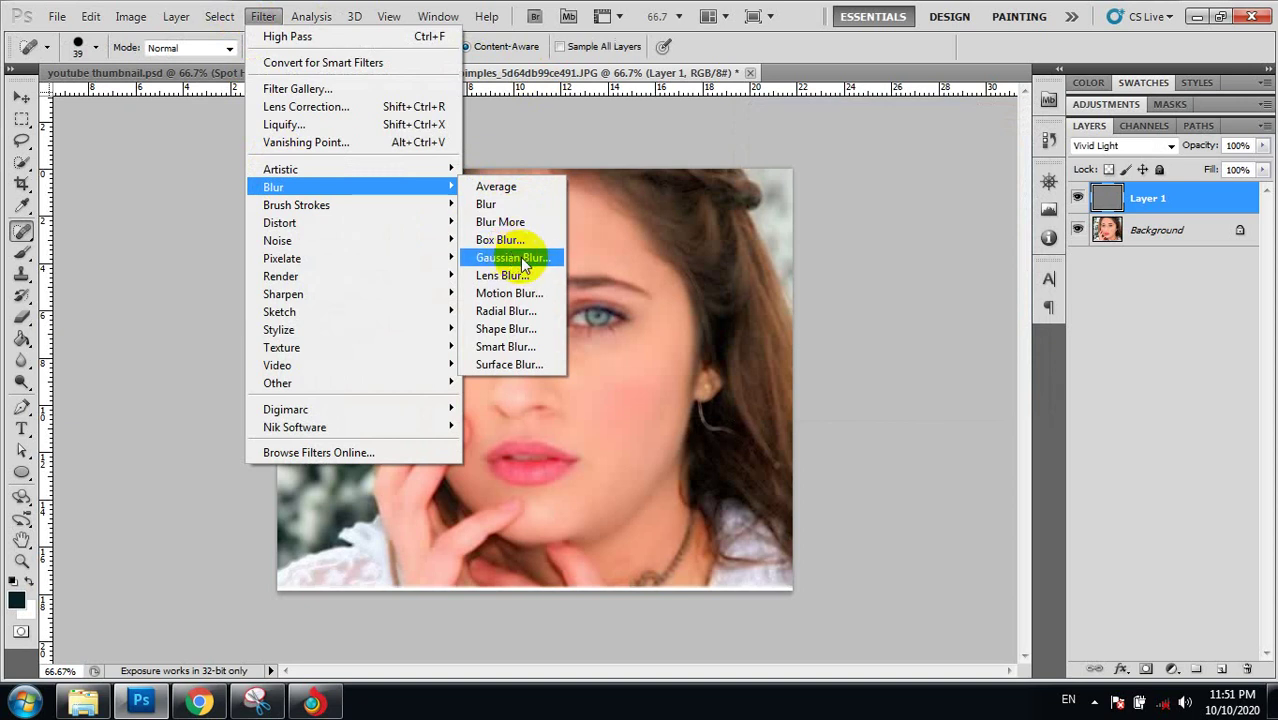
left_click(513, 258)
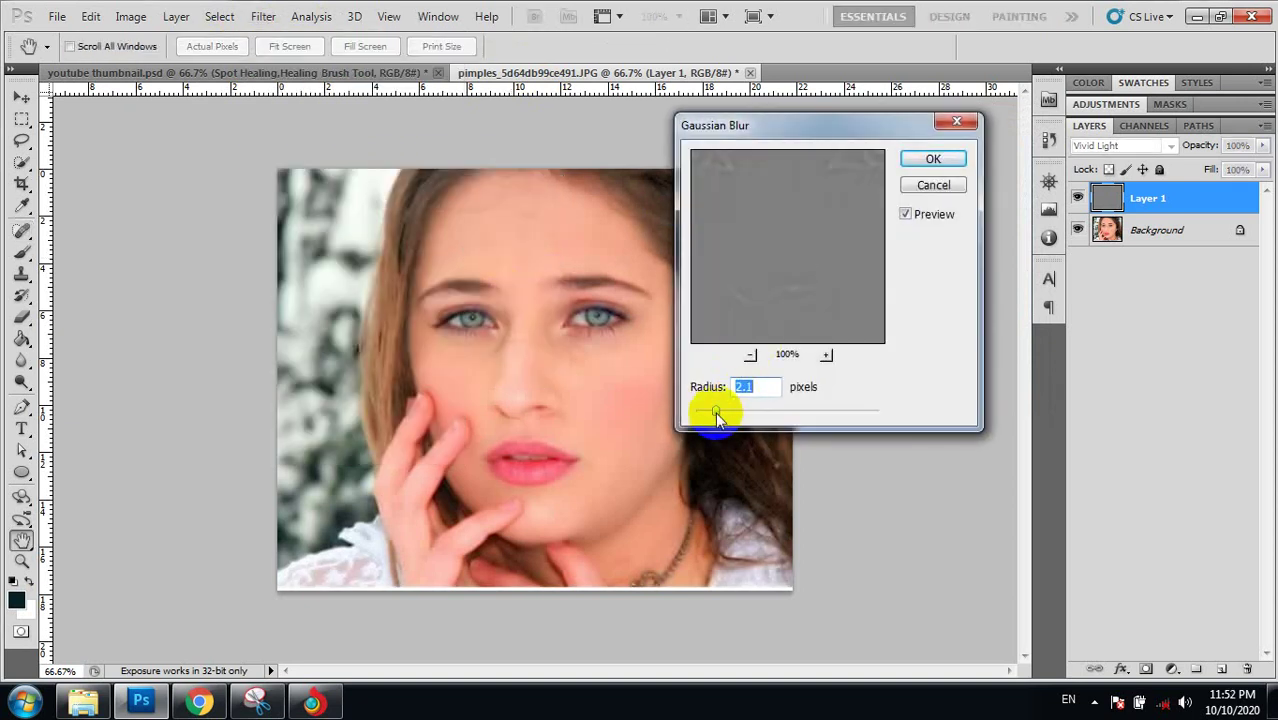
mouse_move(715, 412)
left_mouse_down()
mouse_move(697, 412)
mouse_move(815, 412)
mouse_move(693, 406)
mouse_move(702, 415)
left_mouse_up()
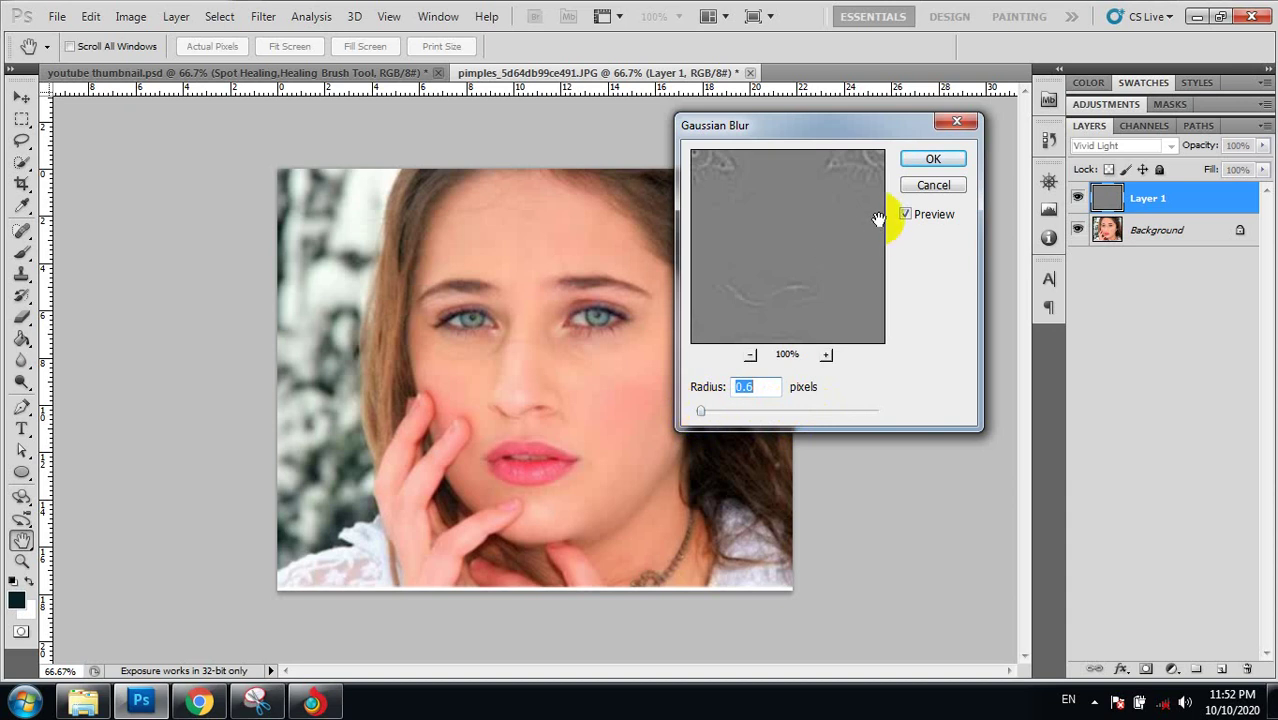
left_click(920, 157)
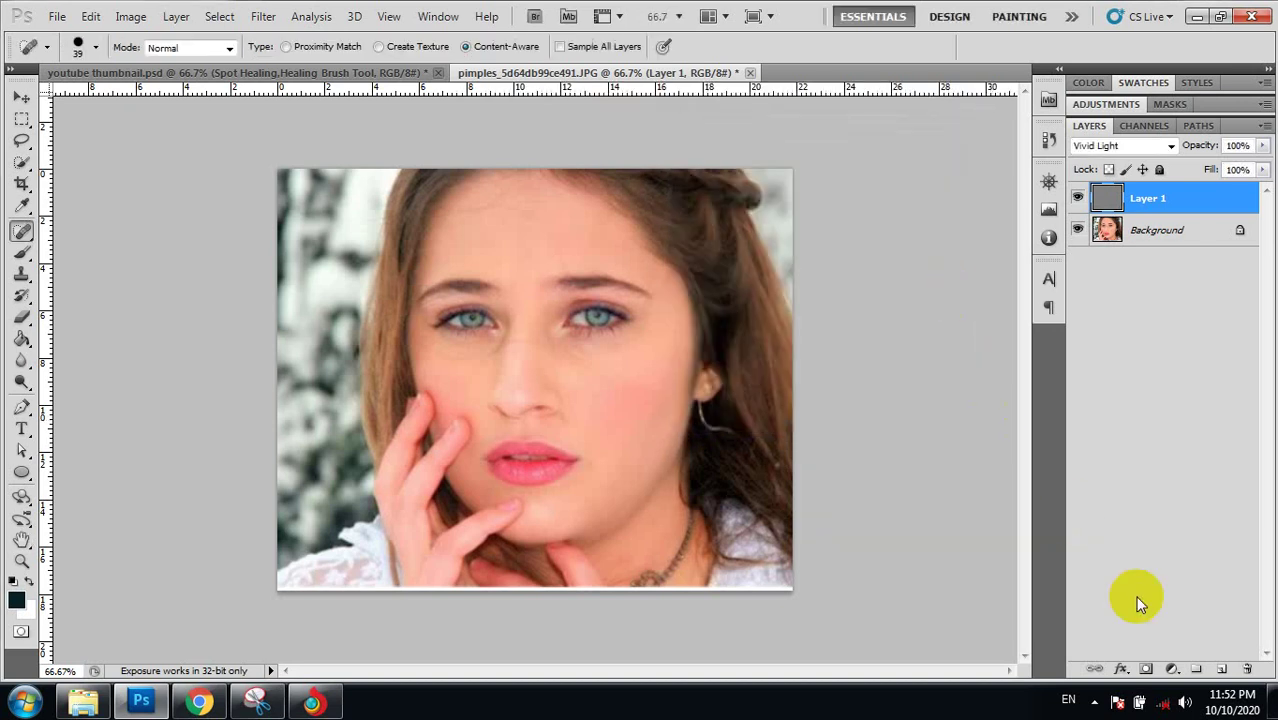
- Add a black layer mask to Layer 1 and set up the Brush Tool for painting it
left_click(1146, 670, "alt")
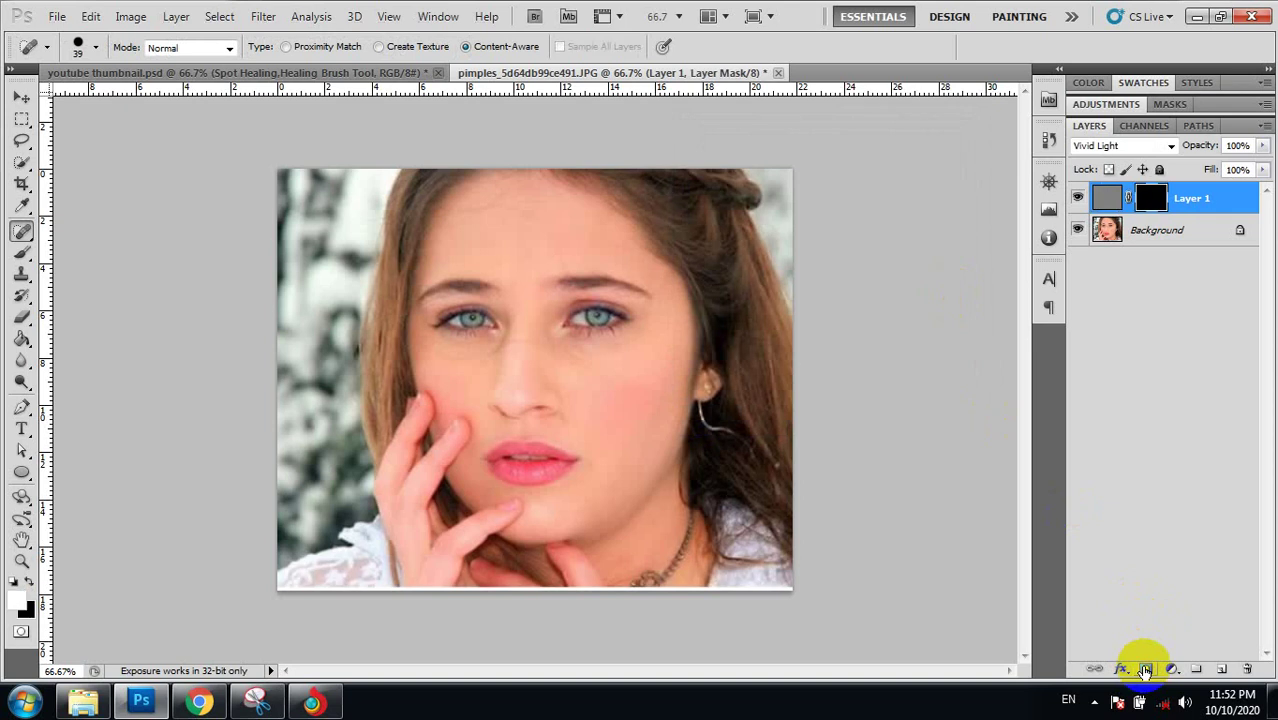
key("x")
left_click(1150, 199)
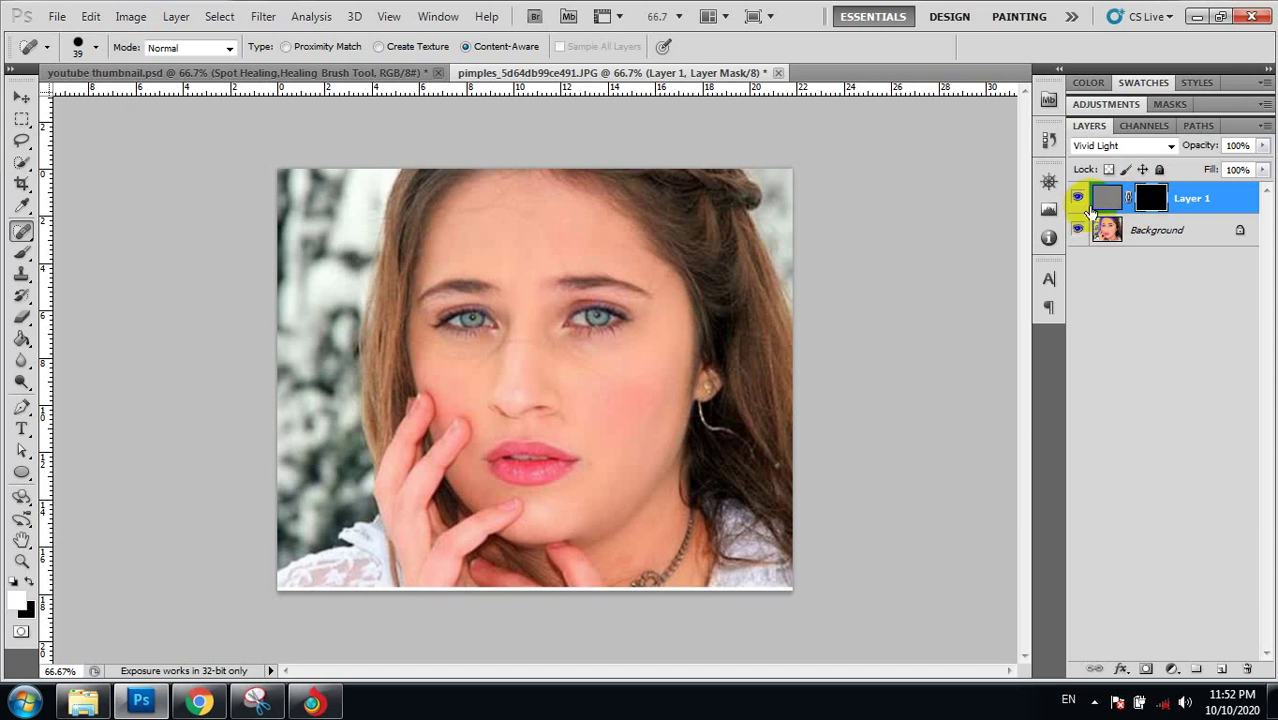
left_click(703, 378)
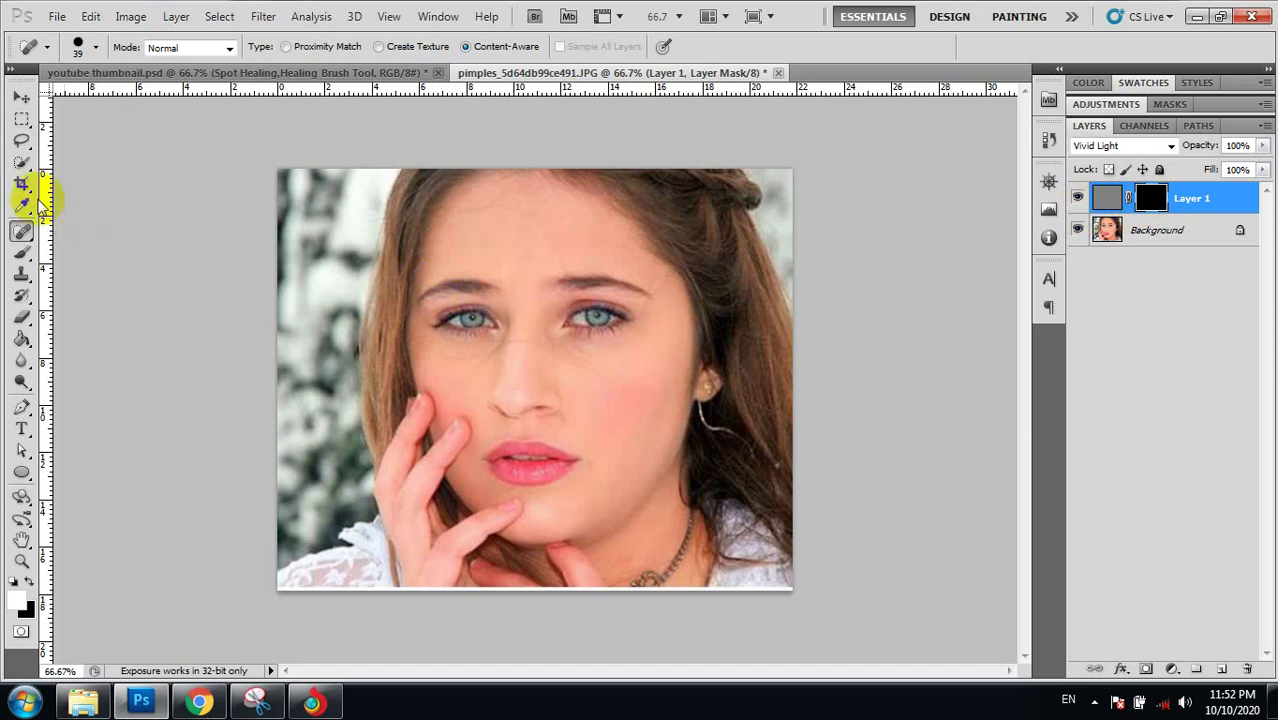
right_click(22, 256)
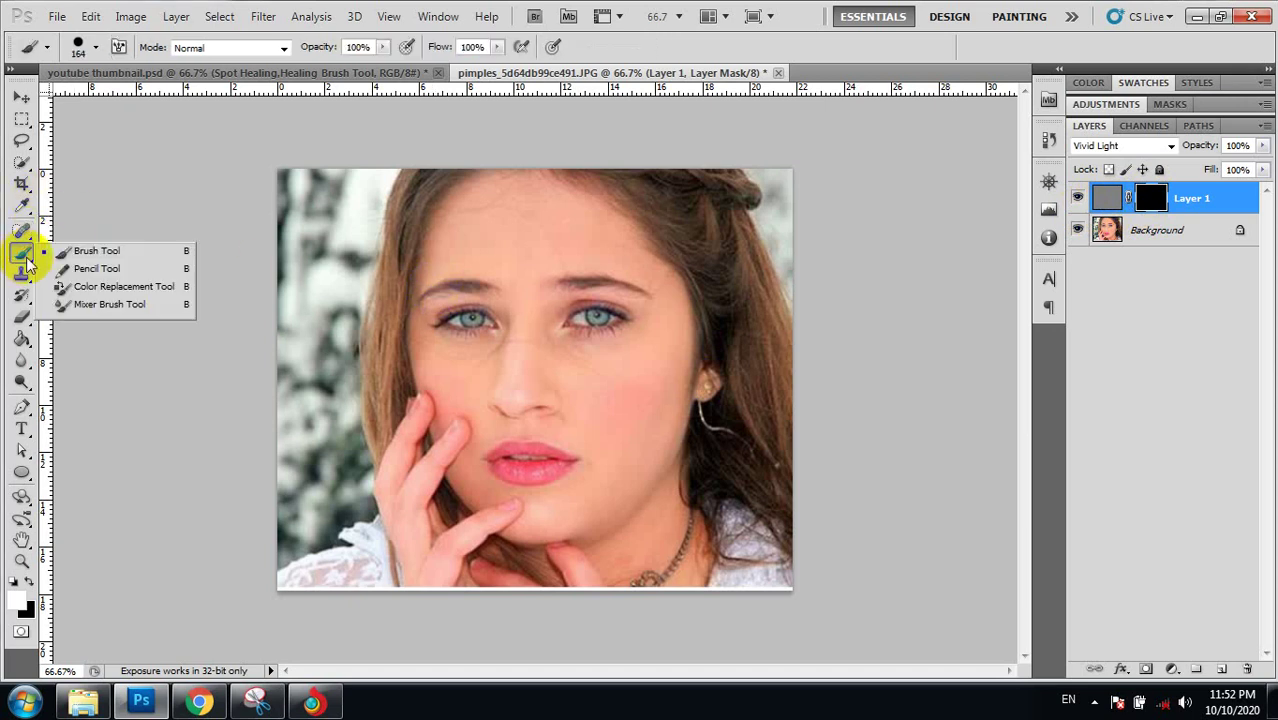
left_click(80, 250)
left_click(78, 44)
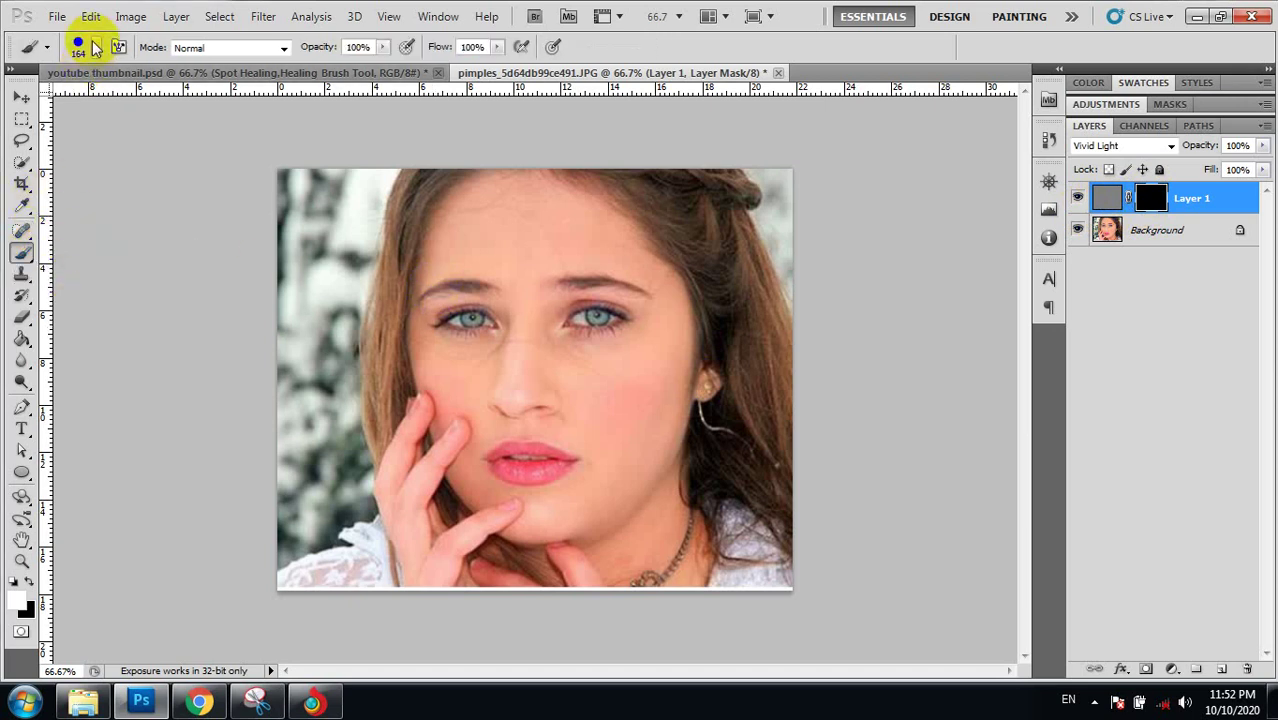
left_click(412, 212)
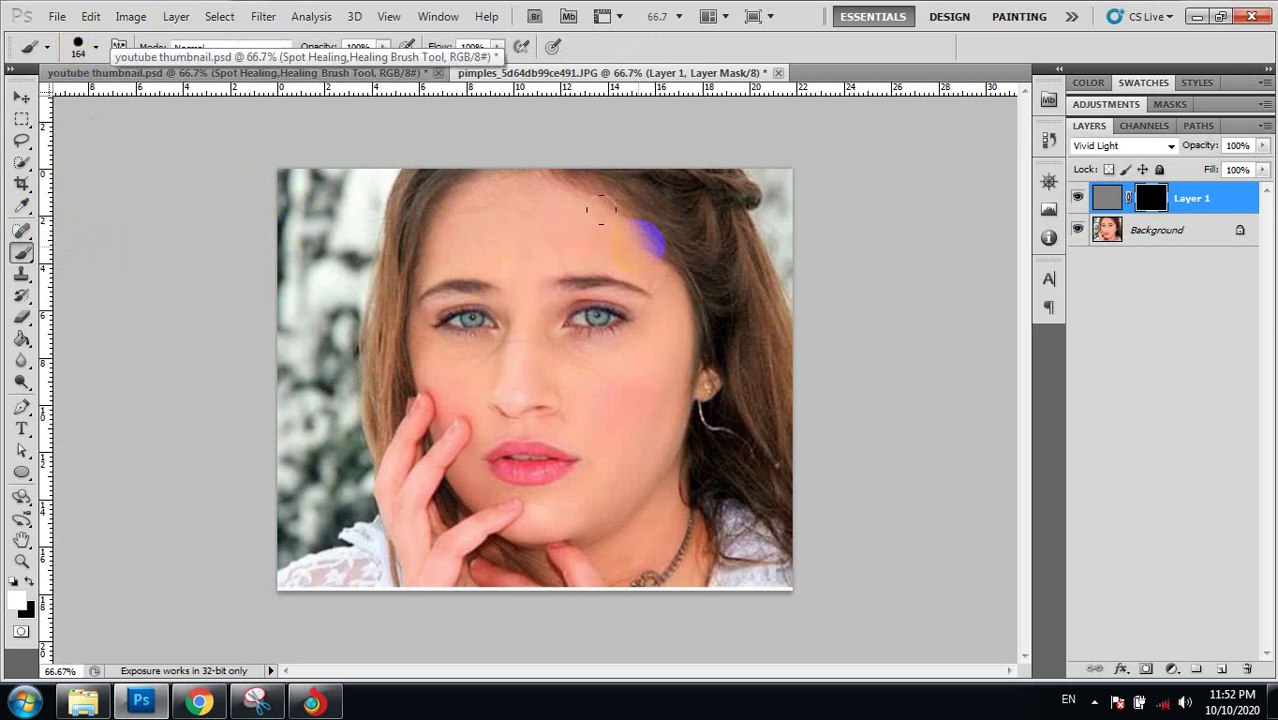
- Paint the smoothing back in over the forehead, cheeks and near the chin and nose
left_click_drag(638, 247, 505, 212)
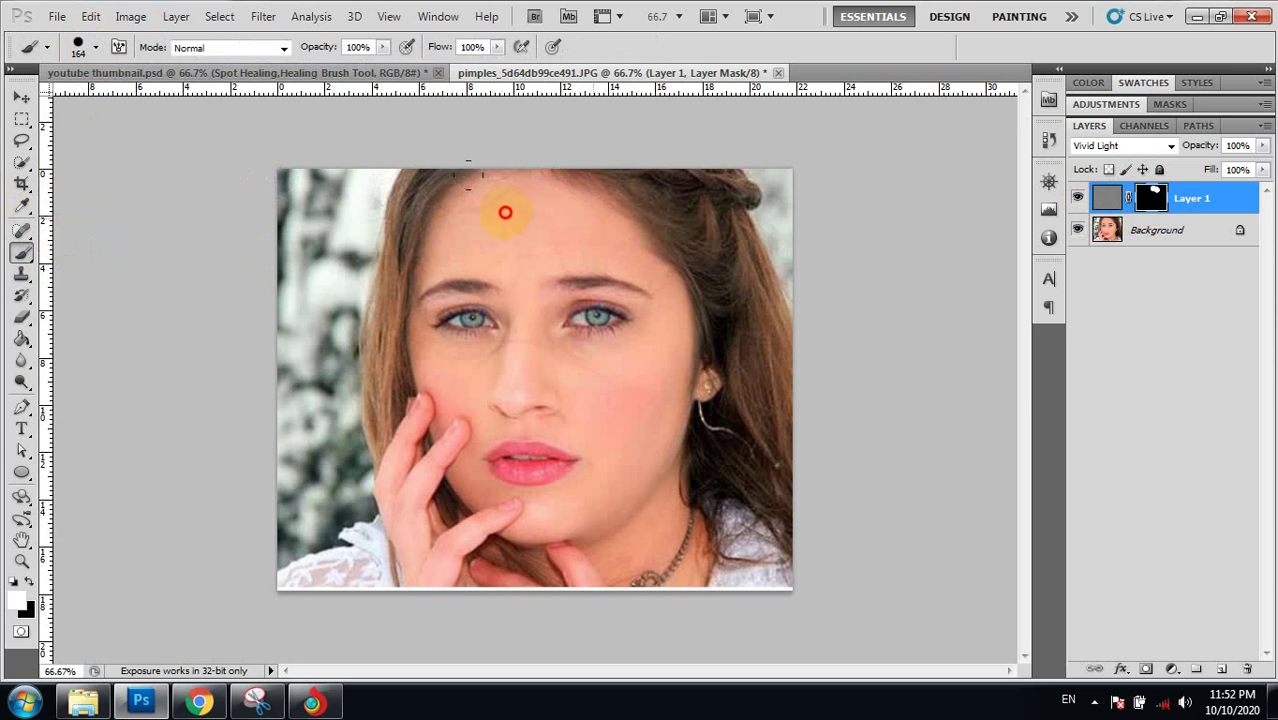
left_click(432, 180)
mouse_move(483, 212)
left_mouse_down()
mouse_move(502, 197)
mouse_move(622, 345)
left_mouse_up()
left_click_drag(622, 395, 566, 402)
left_click_drag(585, 516, 590, 538)
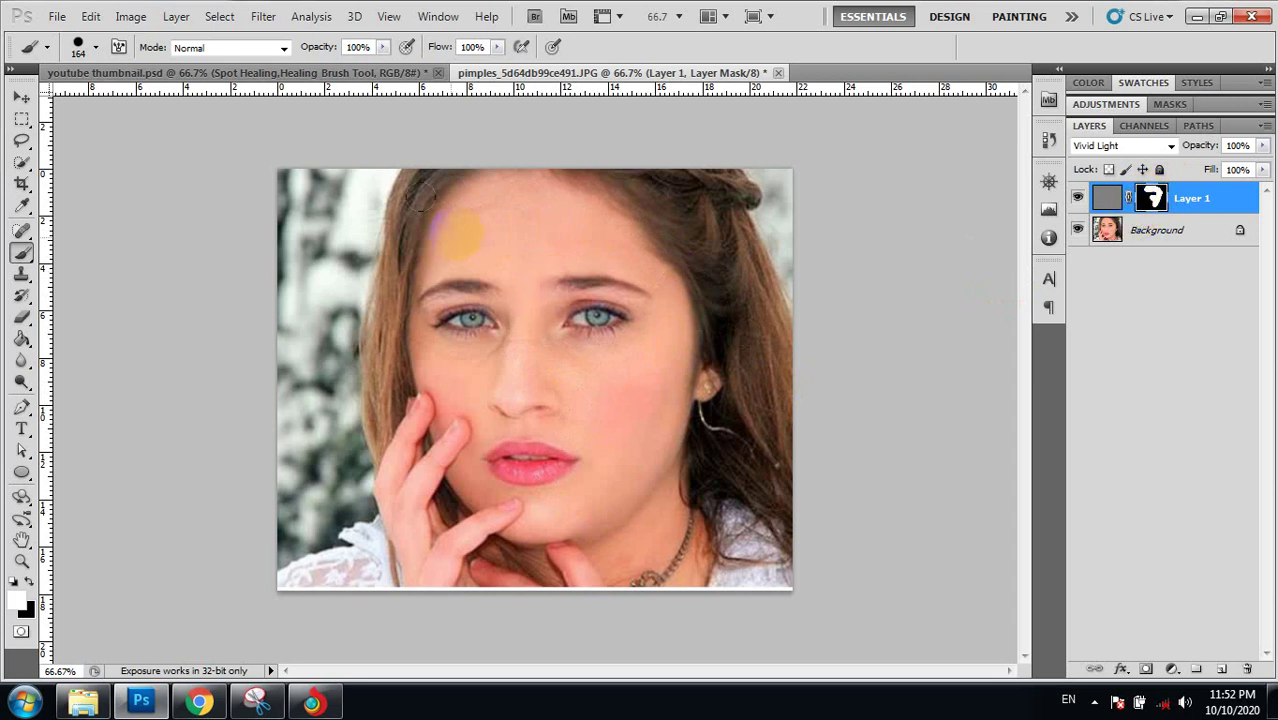
left_click(442, 221)
left_click_drag(442, 221, 446, 407)
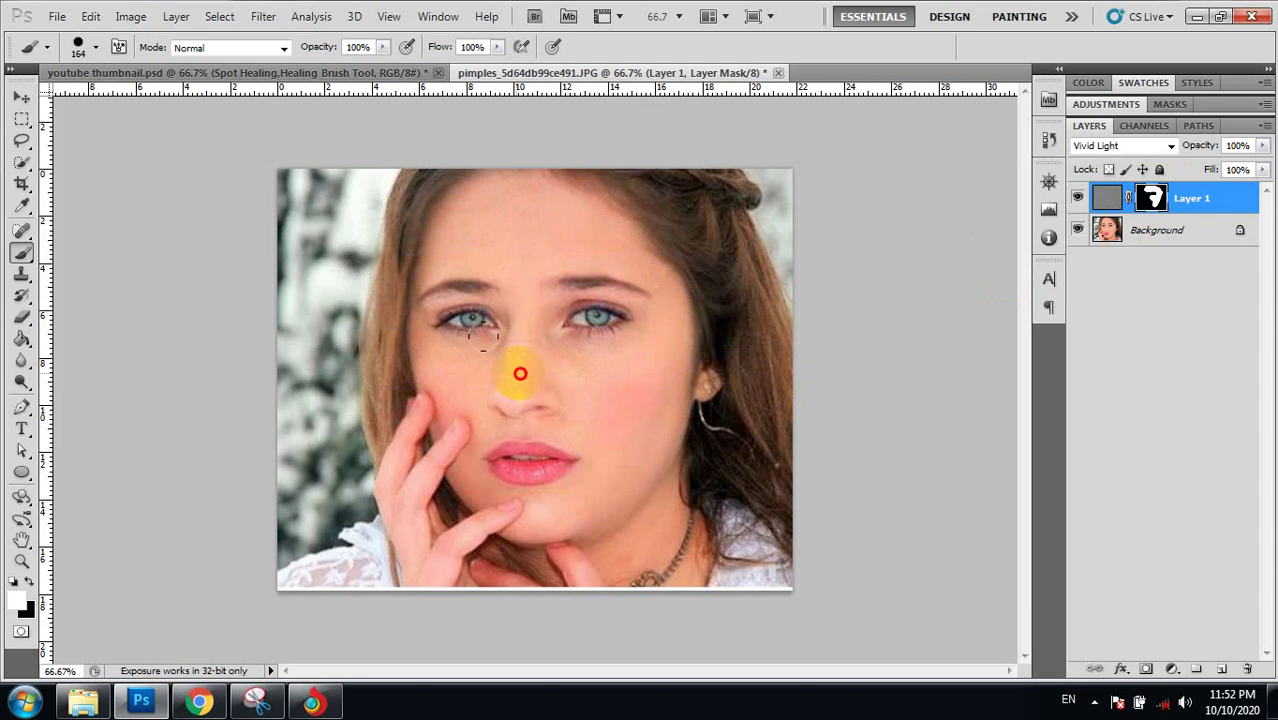
mouse_move(446, 407)
left_mouse_down()
mouse_move(501, 390)
mouse_move(556, 500)
mouse_move(516, 494)
left_mouse_up()
- Paint smoothing over the jaw, face sides, eyebrows and remaining upper forehead
left_click_drag(608, 514, 670, 534)
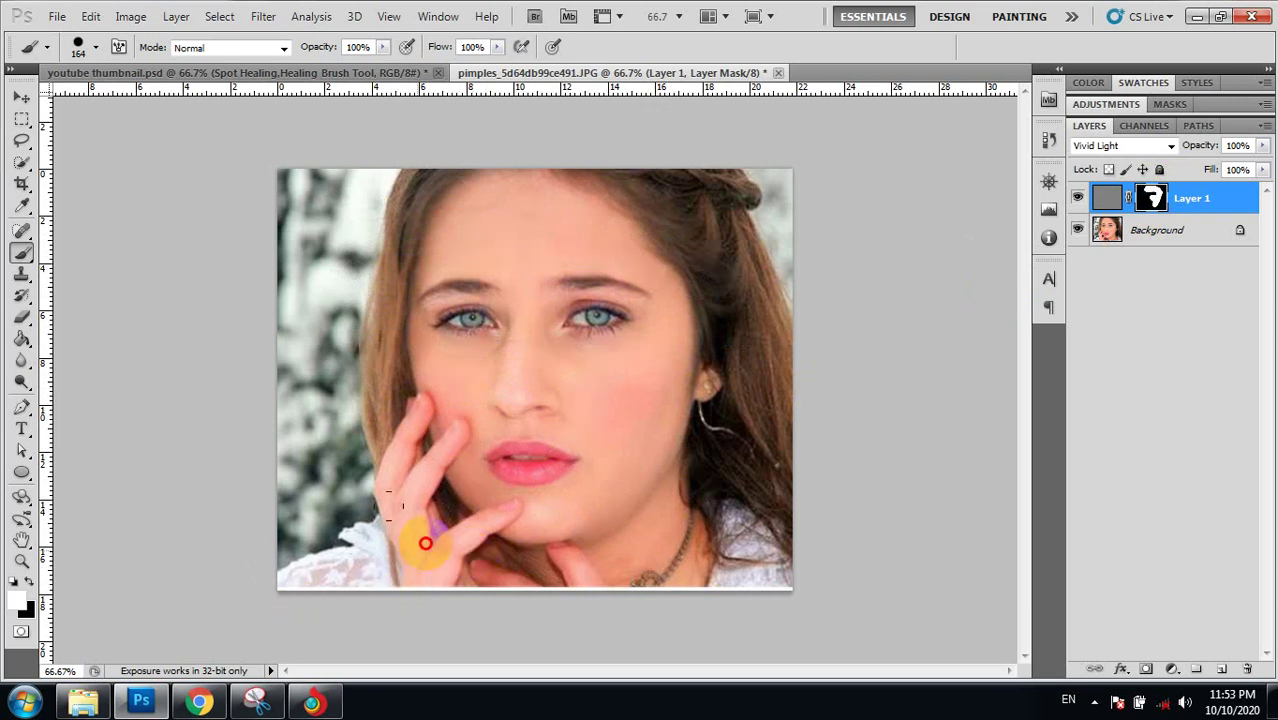
mouse_move(422, 534)
left_mouse_down()
mouse_move(421, 207)
mouse_move(451, 191)
mouse_move(685, 194)
mouse_move(725, 240)
mouse_move(717, 217)
mouse_move(752, 403)
mouse_move(727, 443)
mouse_move(751, 495)
mouse_move(724, 257)
mouse_move(690, 177)
mouse_move(763, 372)
mouse_move(757, 535)
mouse_move(762, 449)
mouse_move(741, 315)
mouse_move(693, 186)
left_mouse_up()
left_click_drag(600, 188, 769, 437)
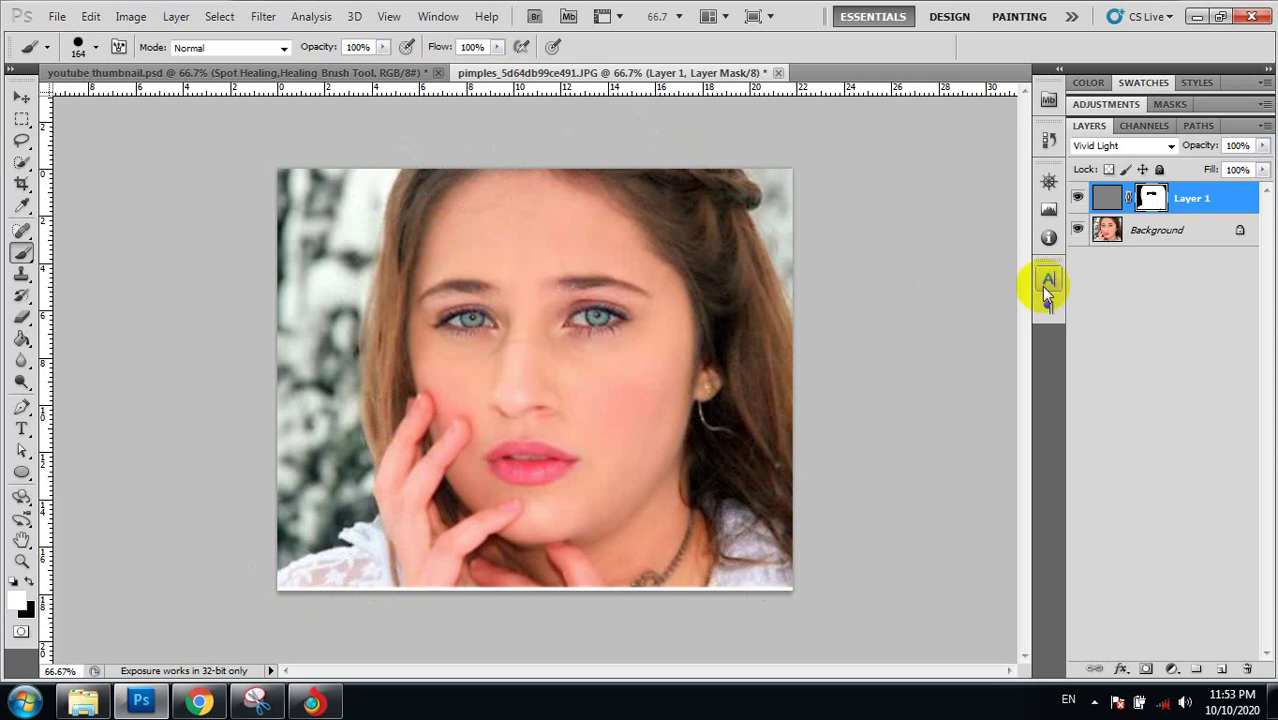
left_click(546, 283)
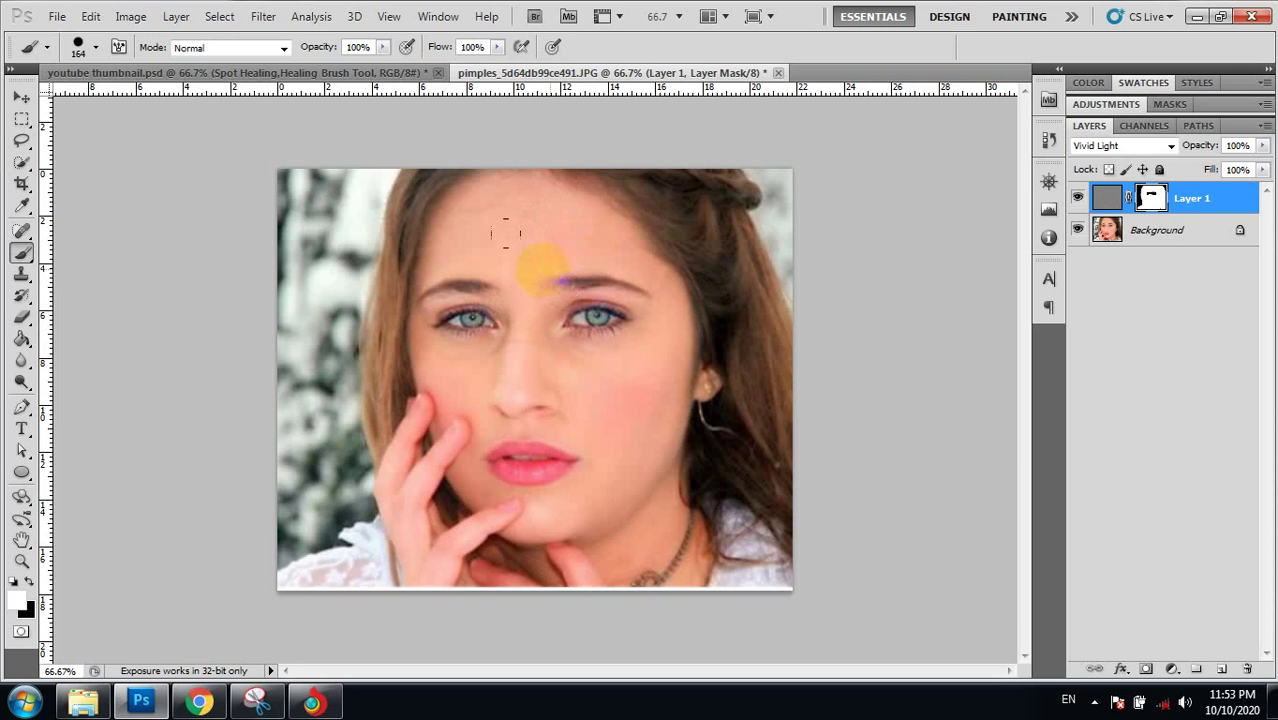
left_click(549, 262)
mouse_move(588, 224)
left_mouse_down()
mouse_move(557, 341)
mouse_move(433, 342)
left_mouse_up()
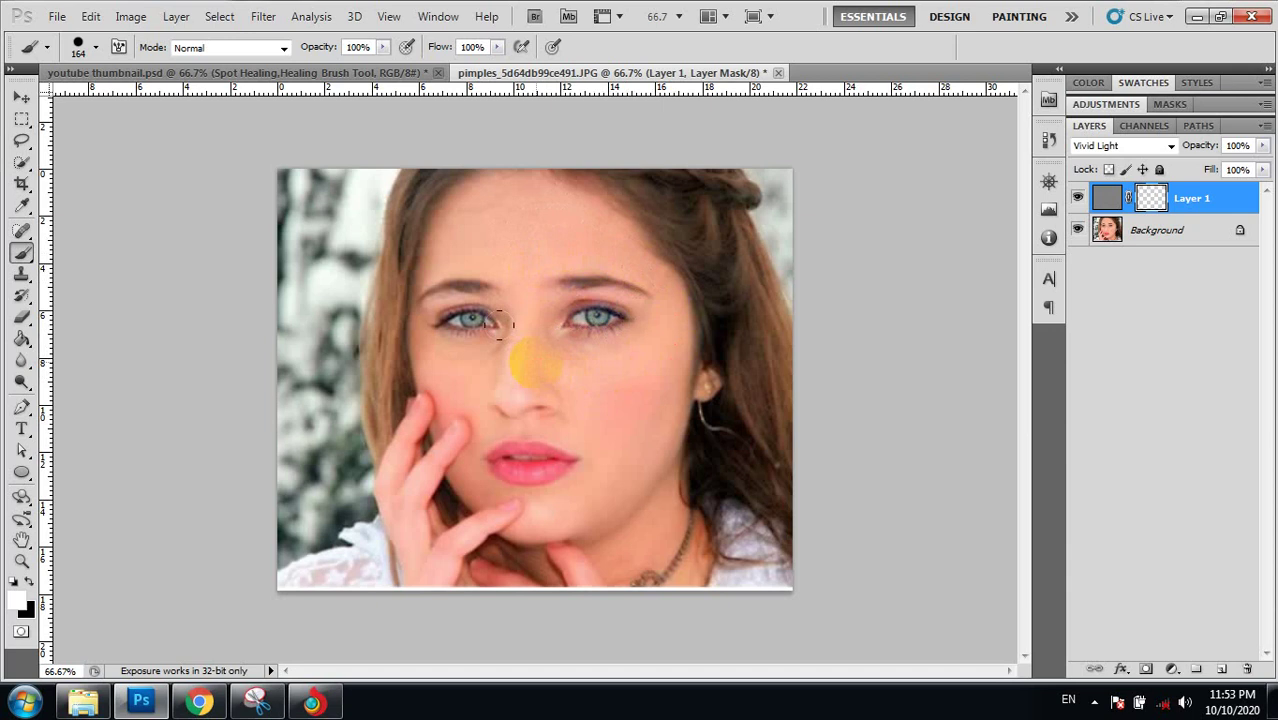
mouse_move(425, 347)
left_mouse_down()
mouse_move(343, 250)
mouse_move(429, 206)
left_mouse_up()
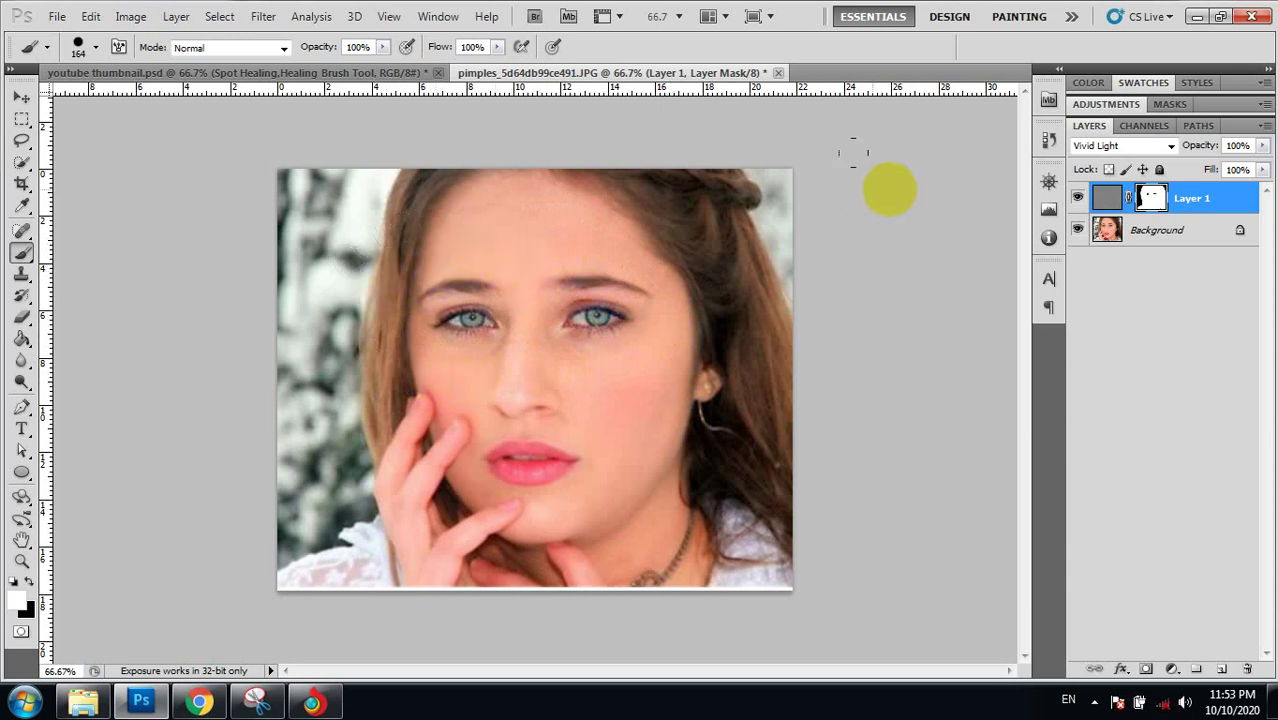
- Merge Layer 1 with the Background, then cancel the Curves dialog
left_click(1178, 232, "shift")
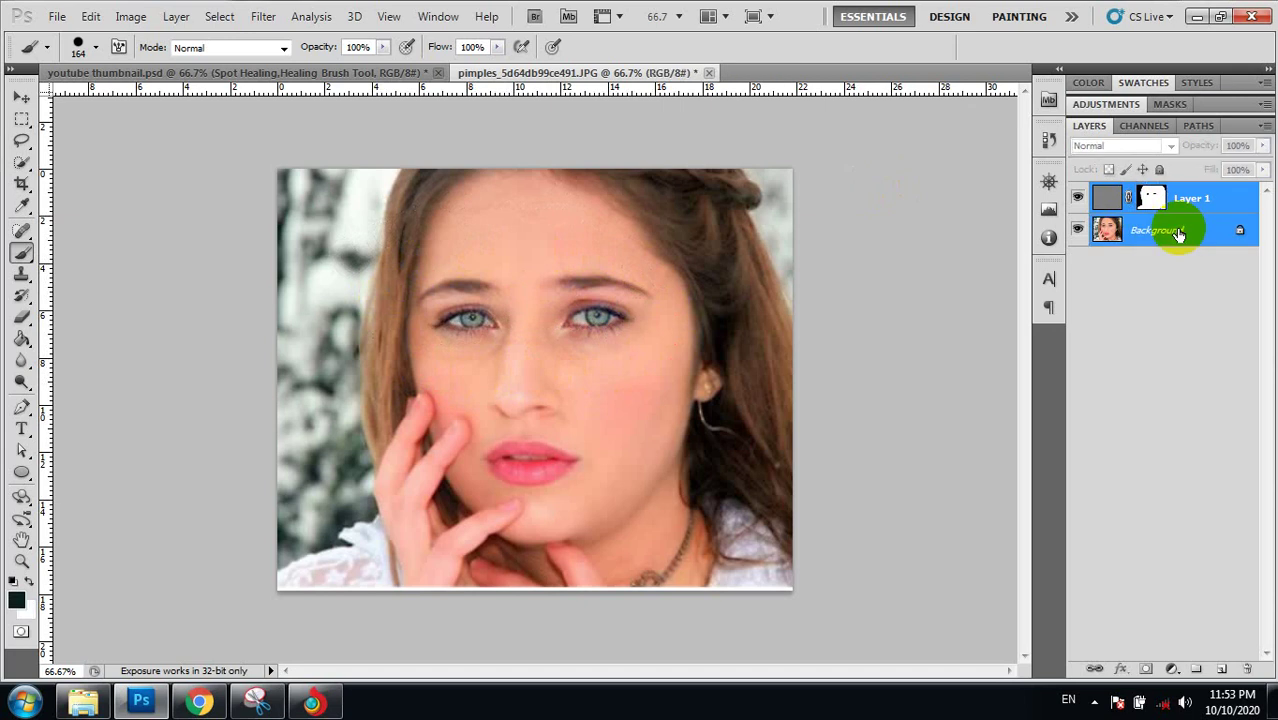
key("ctrl+e")
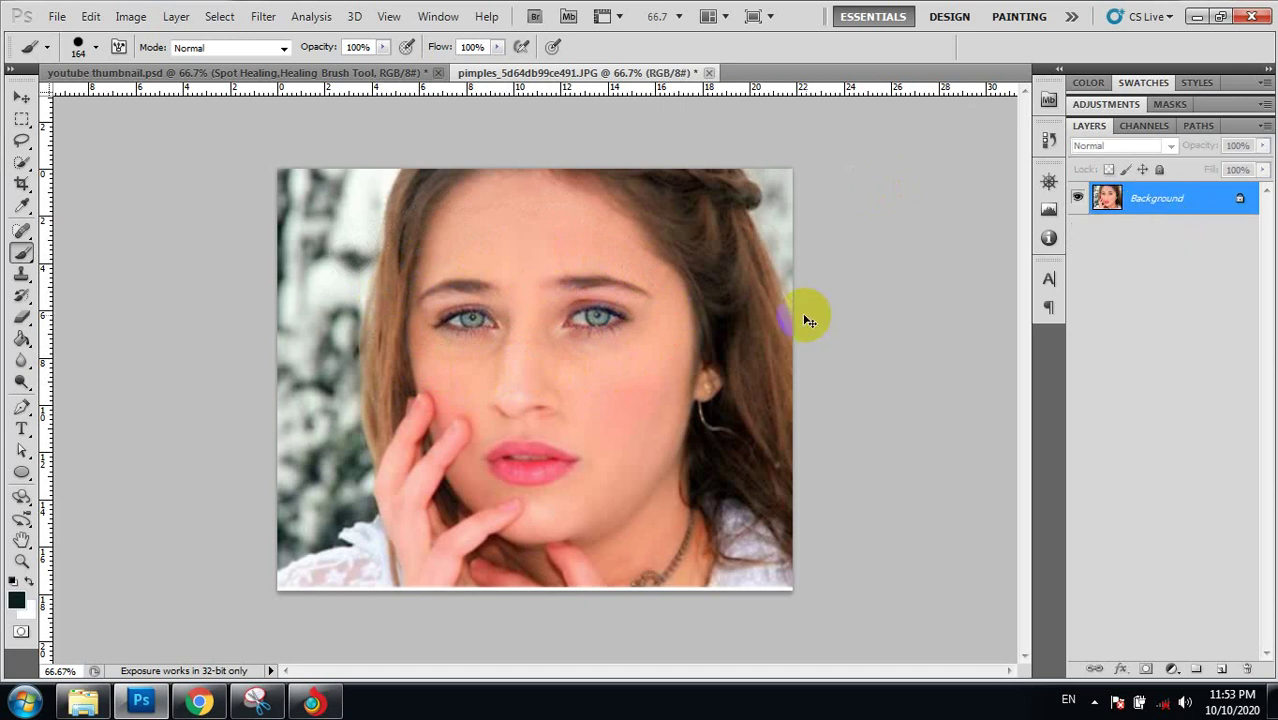
key("ctrl+m")
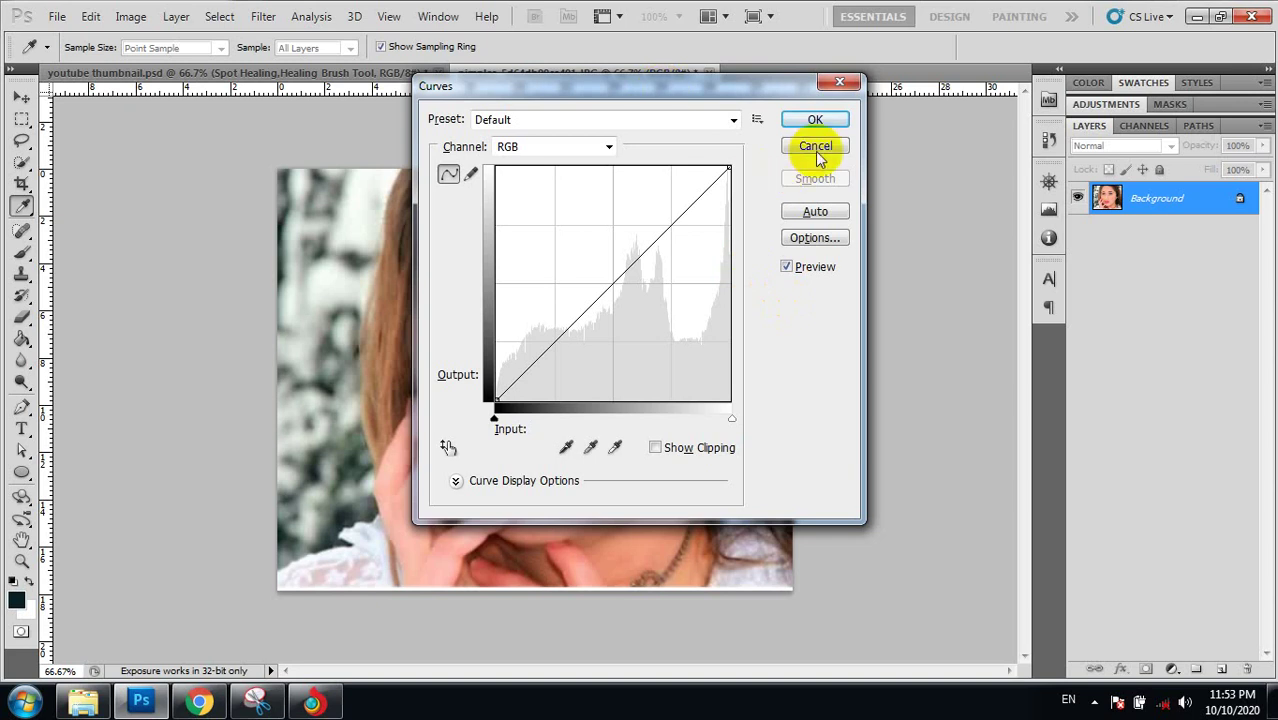
left_click(817, 150)
- Undo the merge, convert Background to Layer 0, duplicate it and merge Layer 1 into the copy
key("ctrl+z")
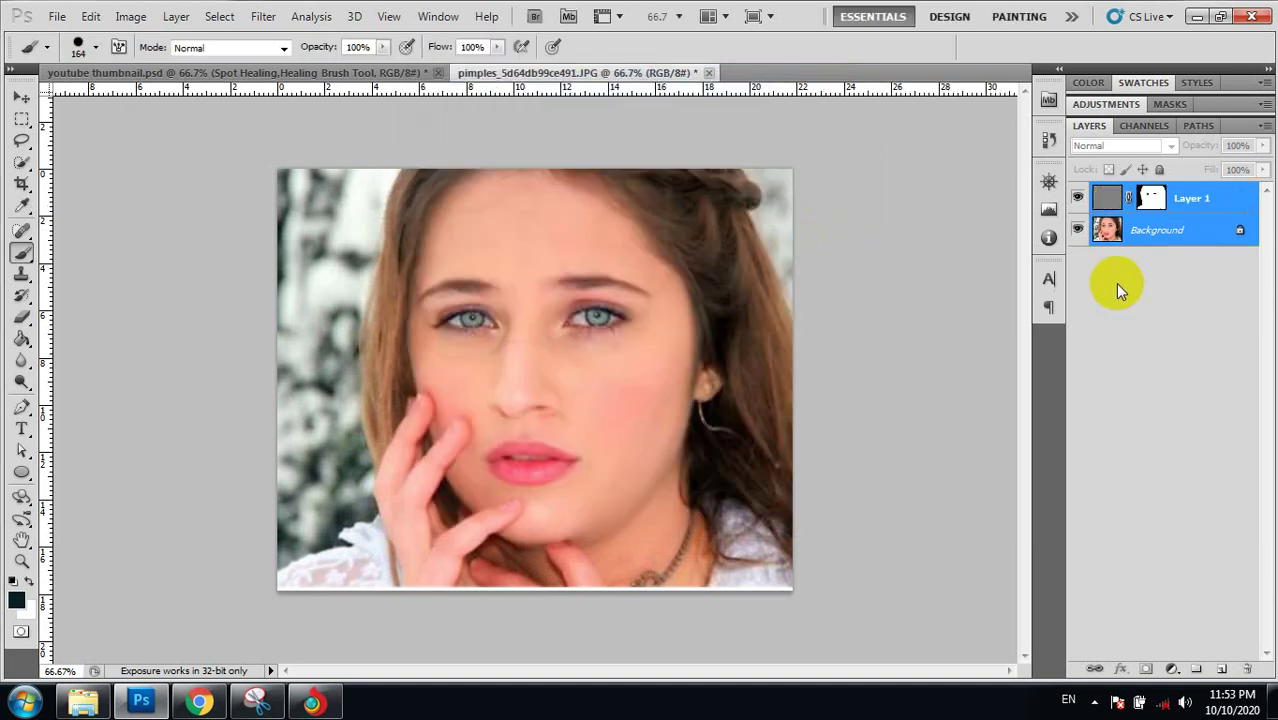
double_click(1165, 232)
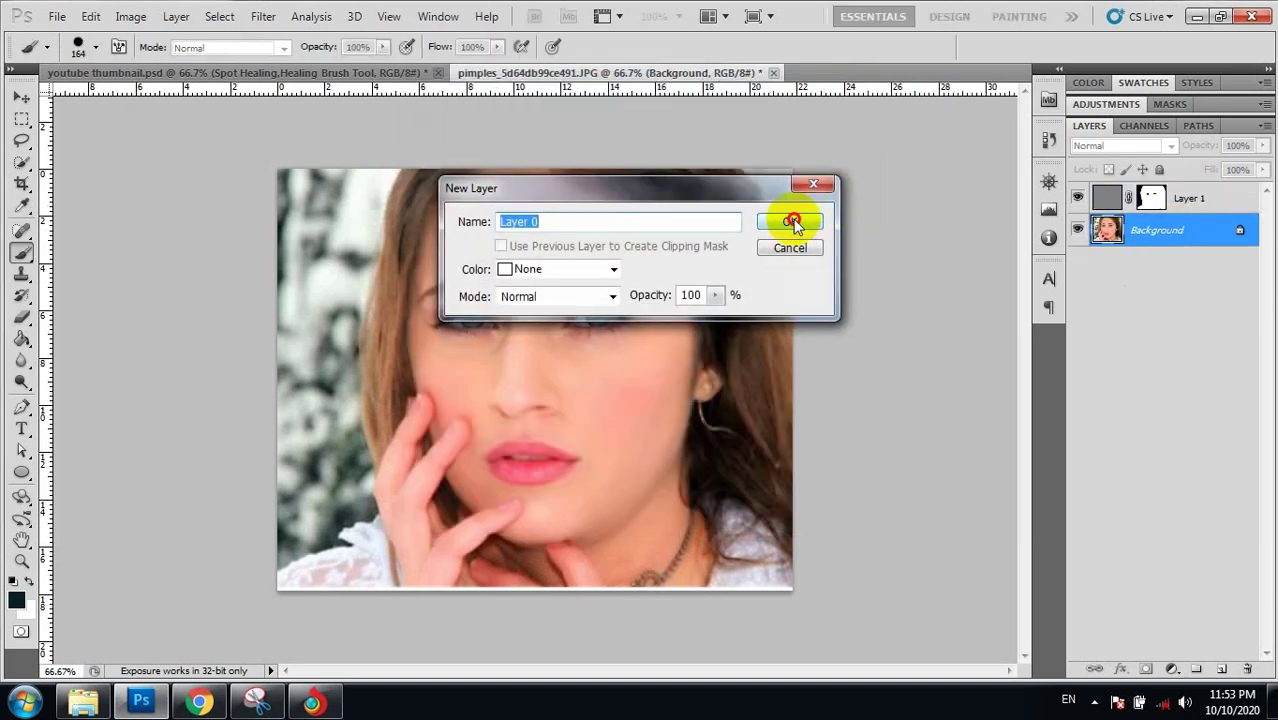
left_click(805, 219)
key("ctrl+j")
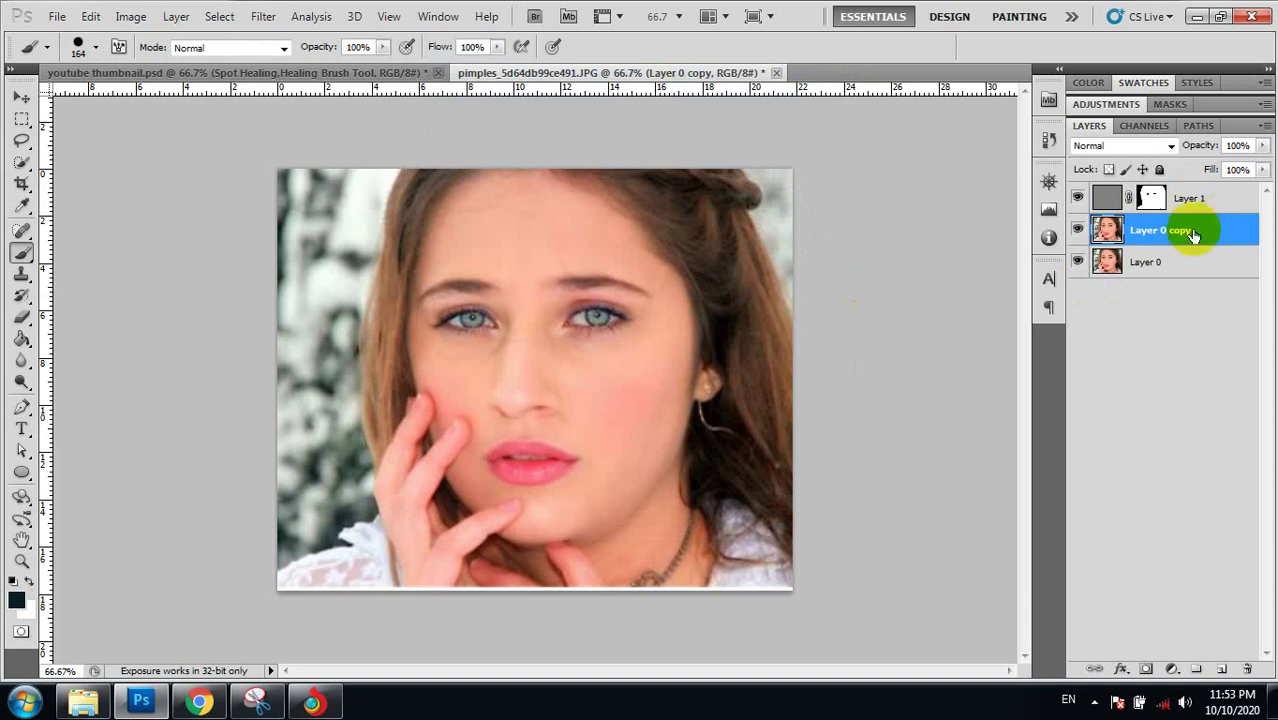
left_click(1210, 200, "shift")
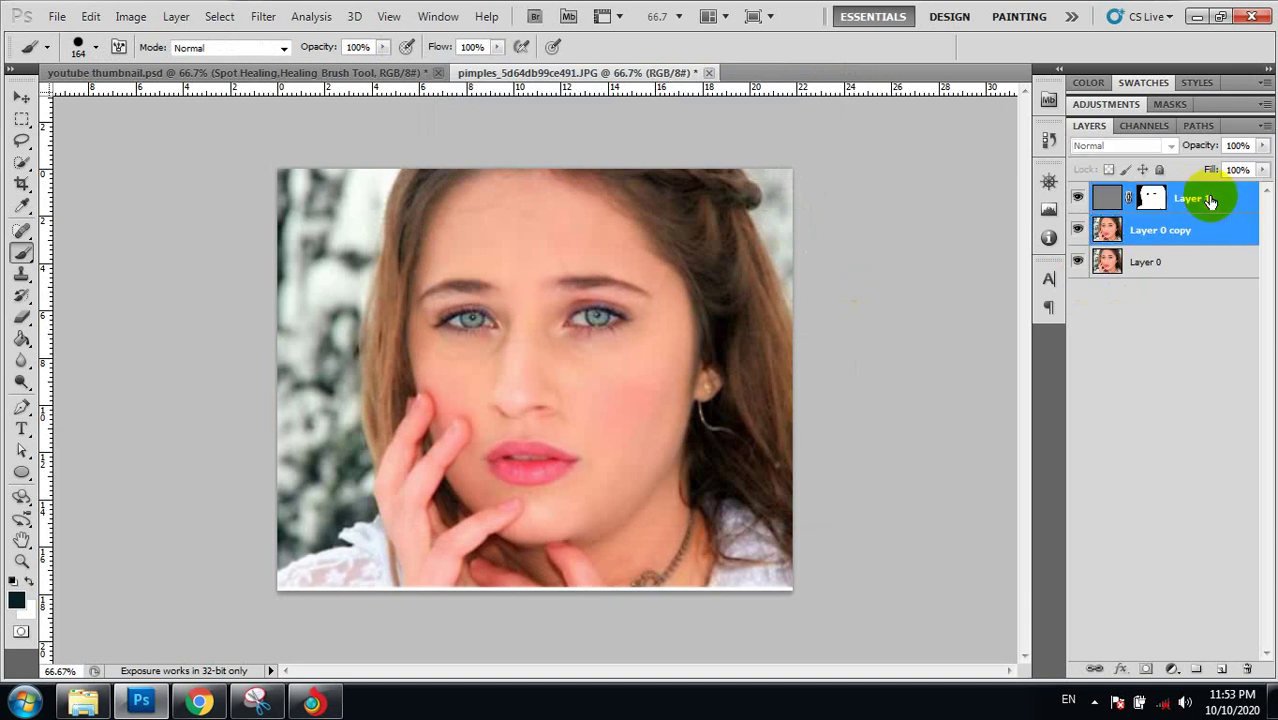
key("ctrl+e")
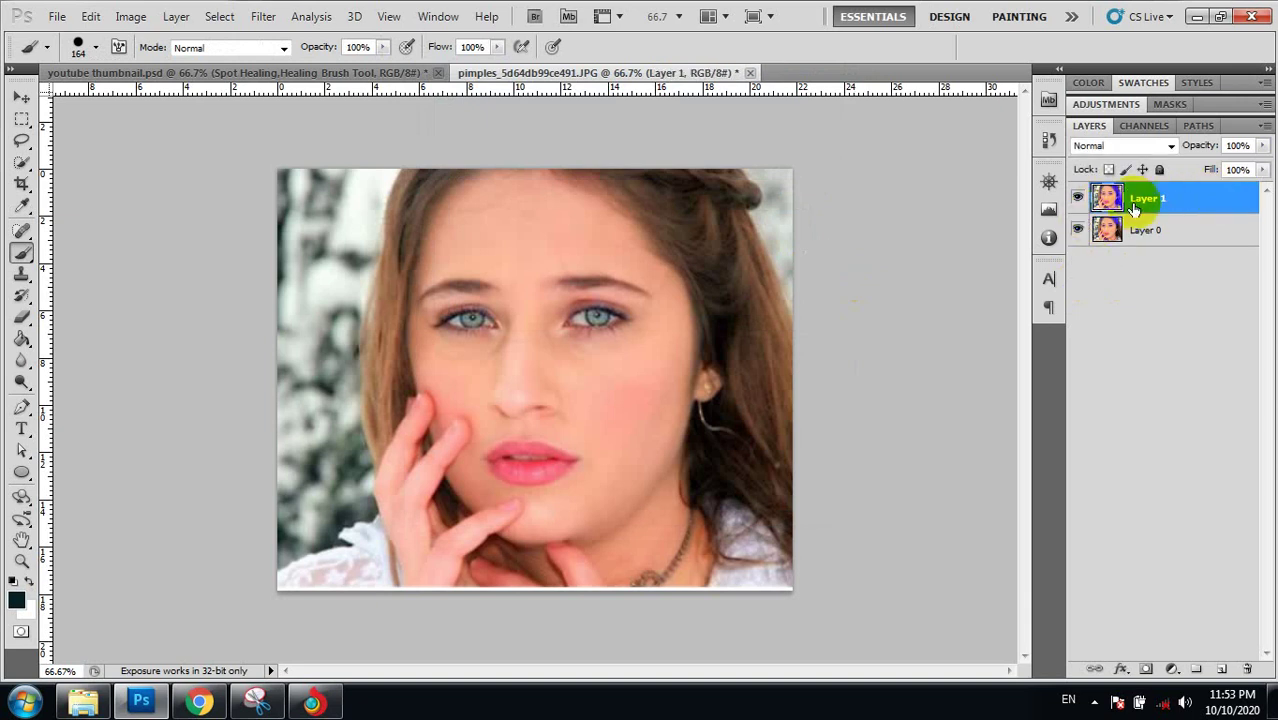
key("ctrl+m")
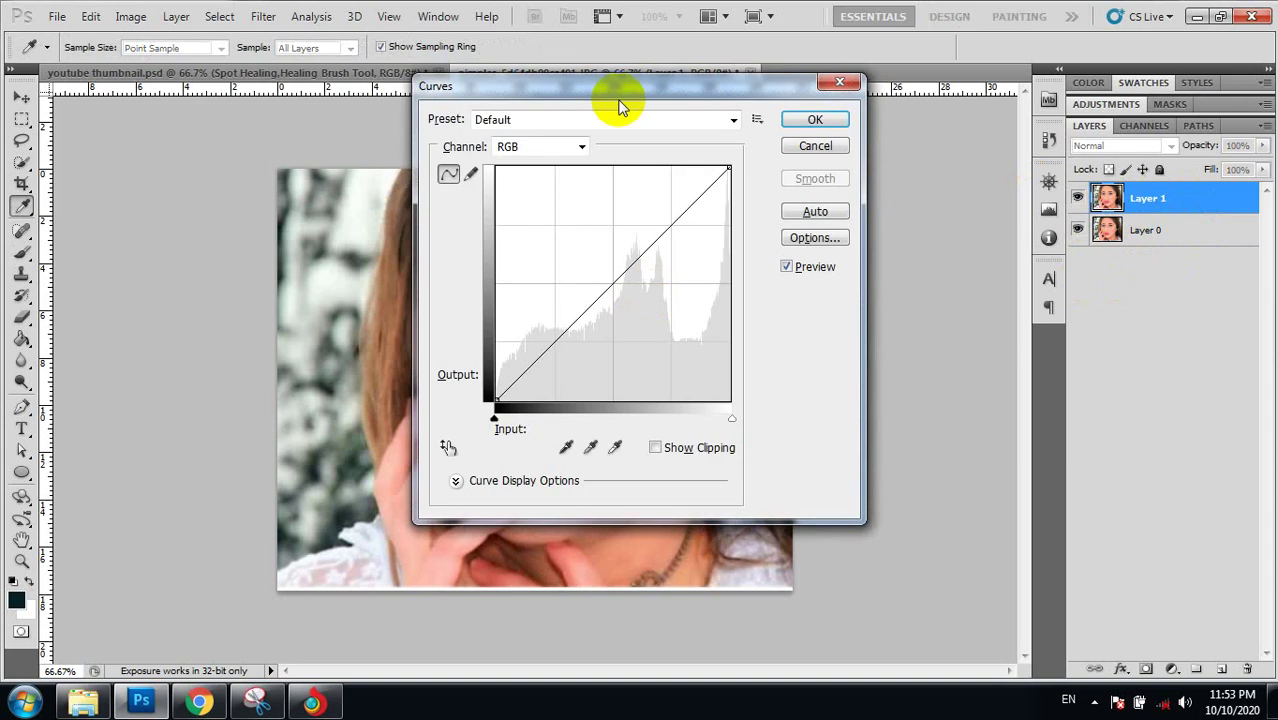
- Brighten the portrait by bending the RGB curve upward, then compare with Layer 1 toggled
left_click_drag(722, 86, 1054, 101)
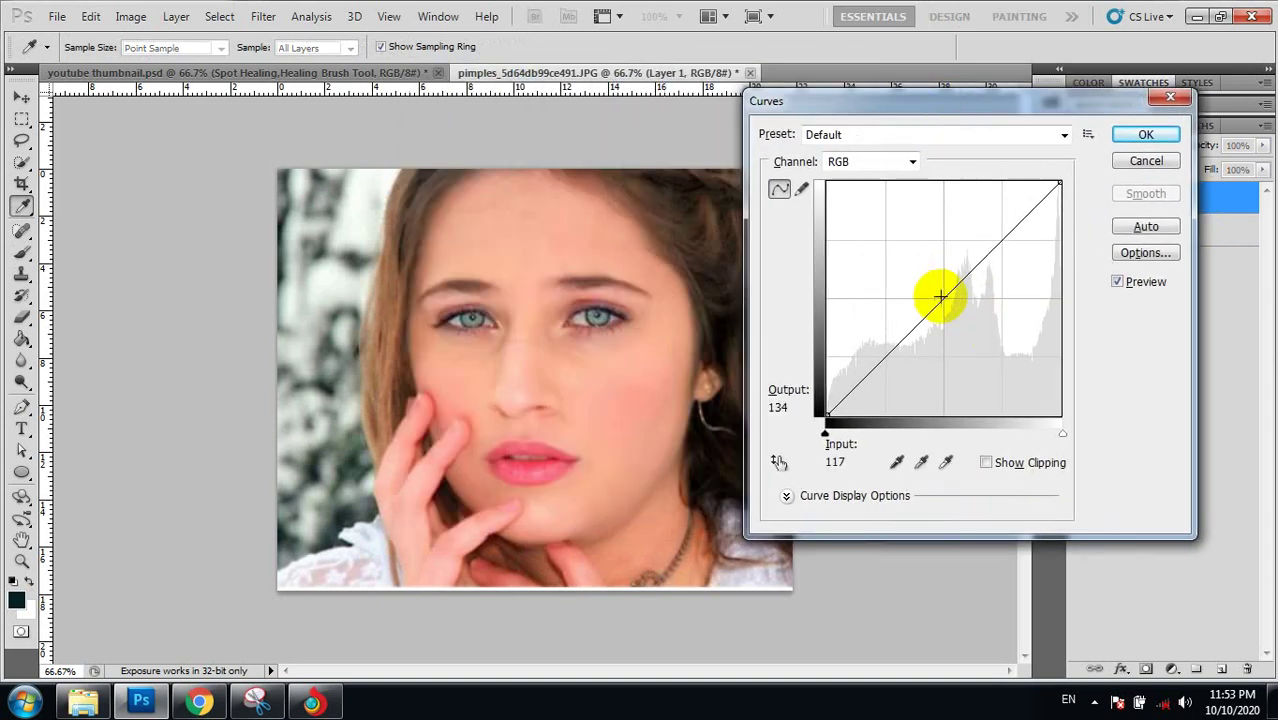
left_click_drag(938, 297, 927, 285)
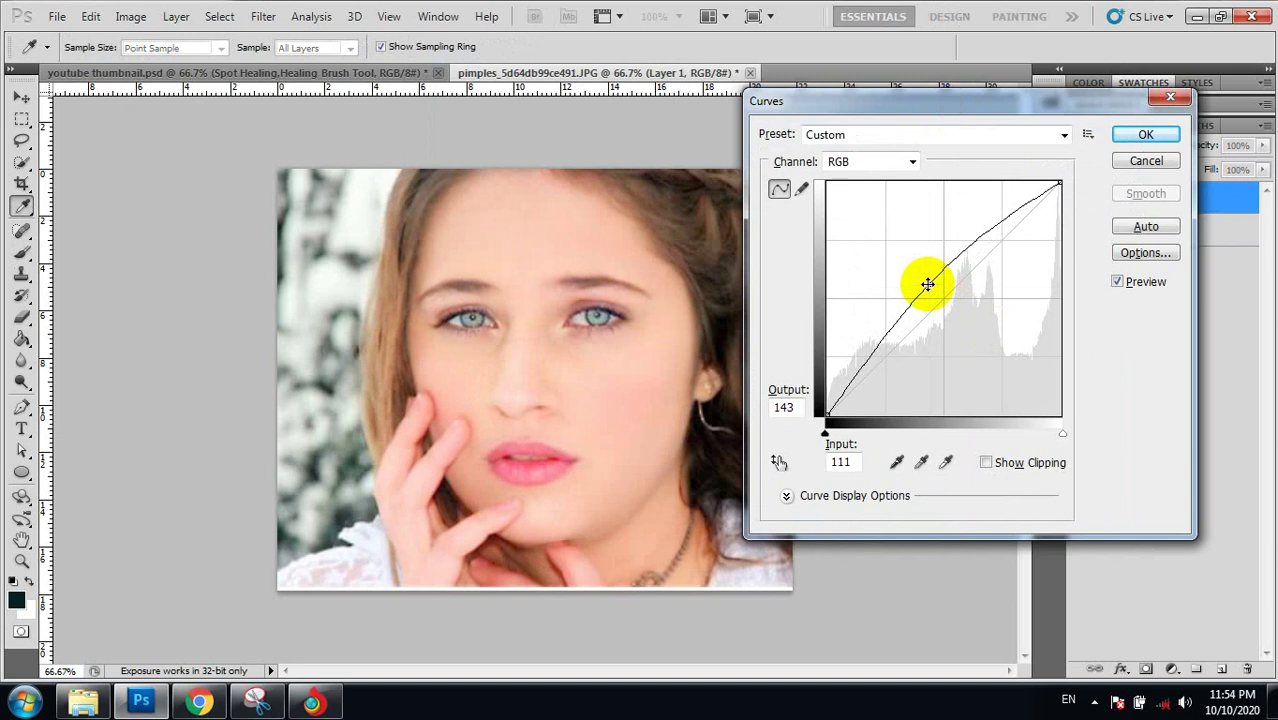
left_click(1138, 131)
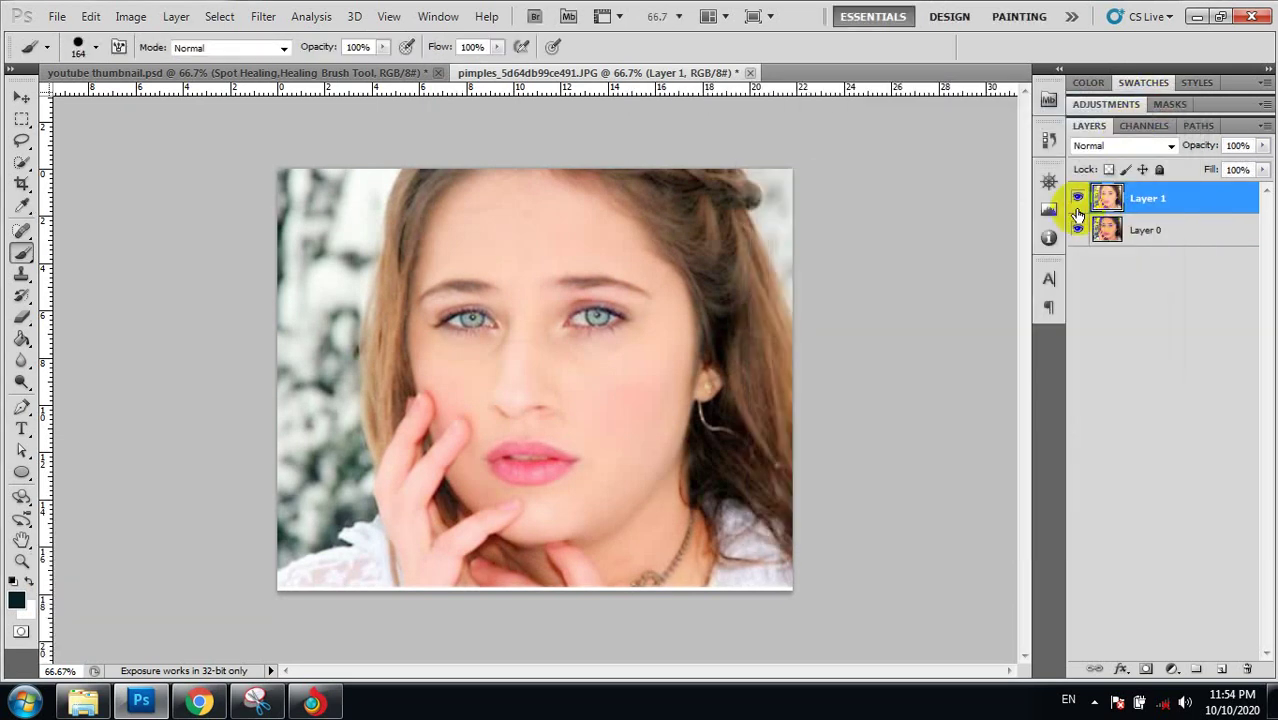
left_click(1078, 200)
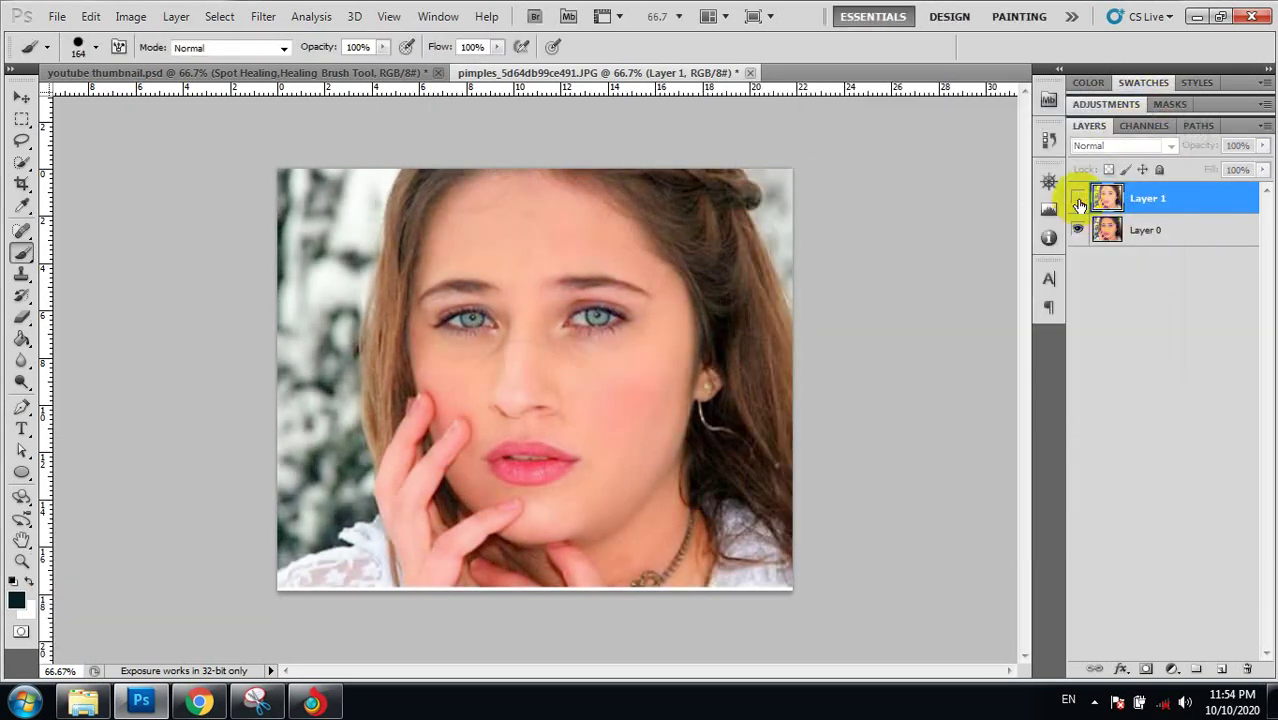
left_click(1078, 199)
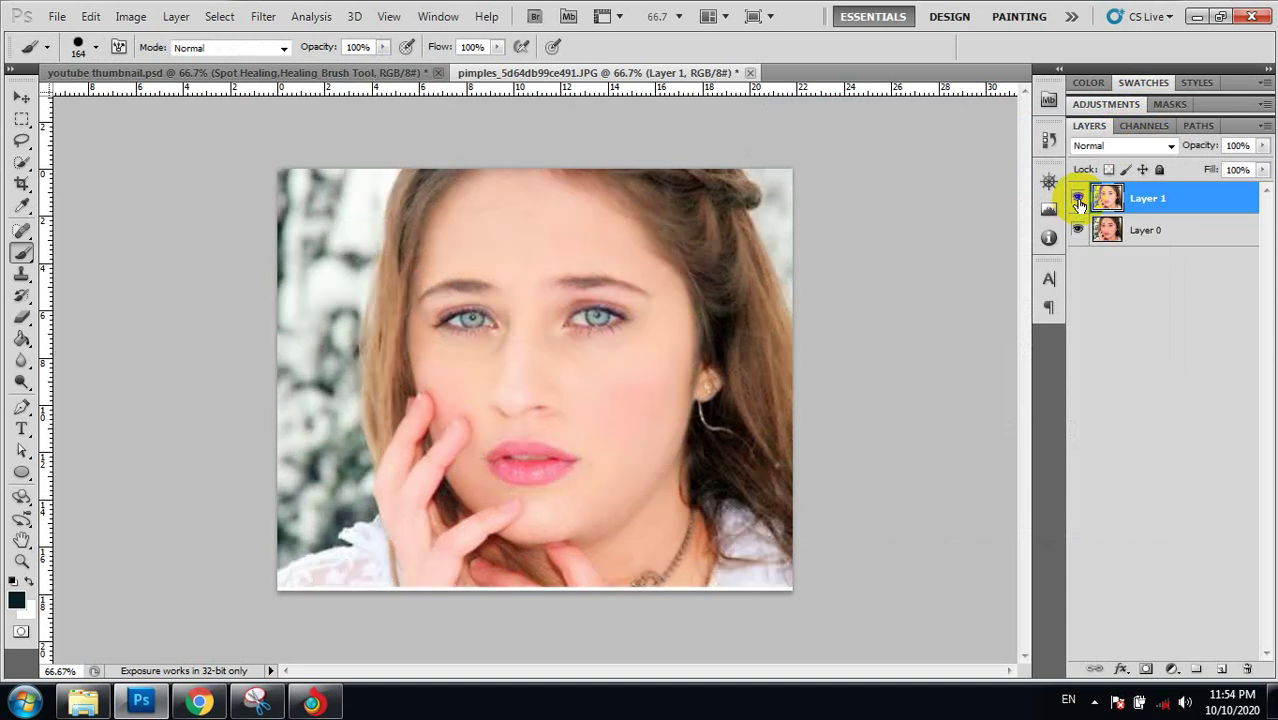
left_click(1078, 200)
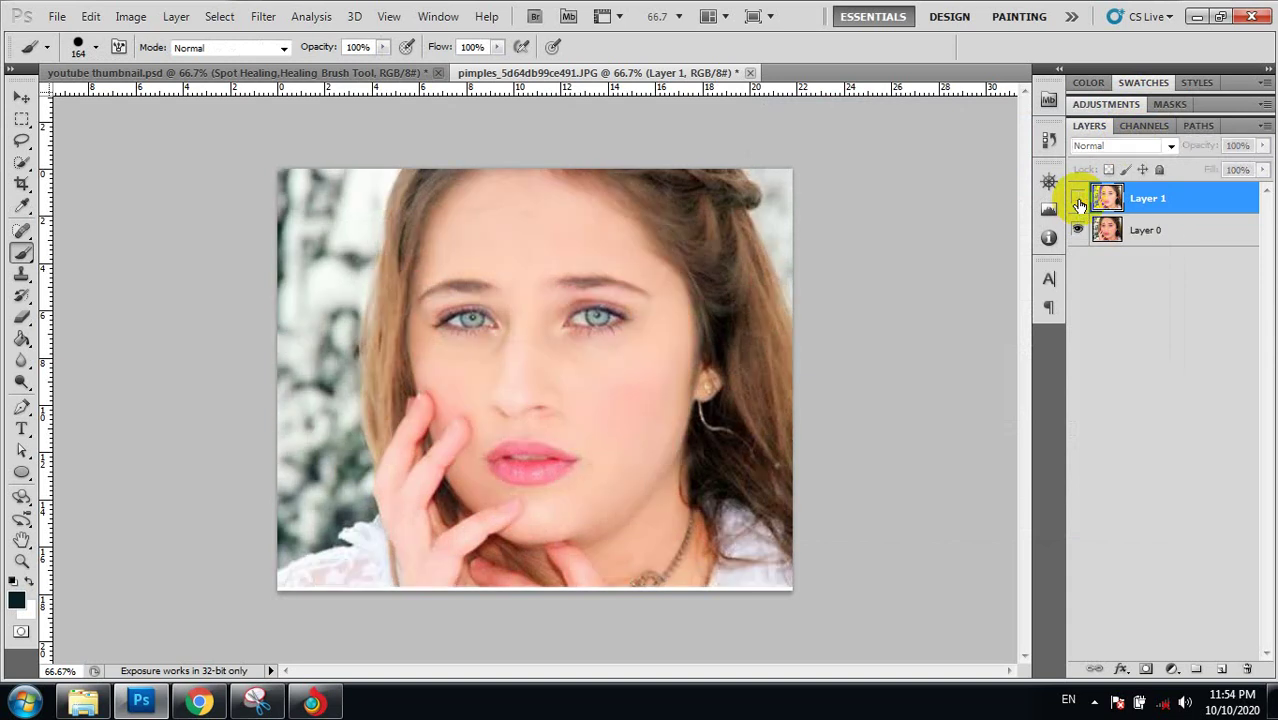
left_click(1078, 200)
- Select Layer 0 and drag the pimples photo from Explorer in as a new layer
left_click(1154, 232)
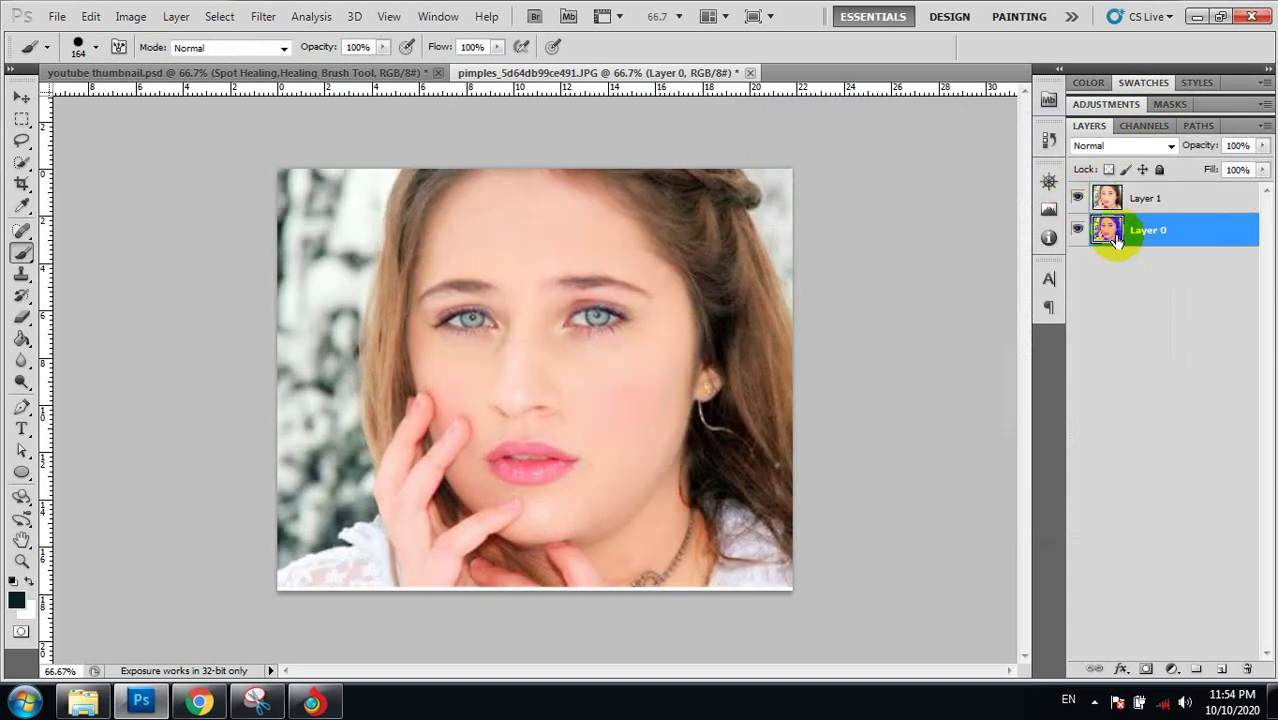
left_click(82, 702)
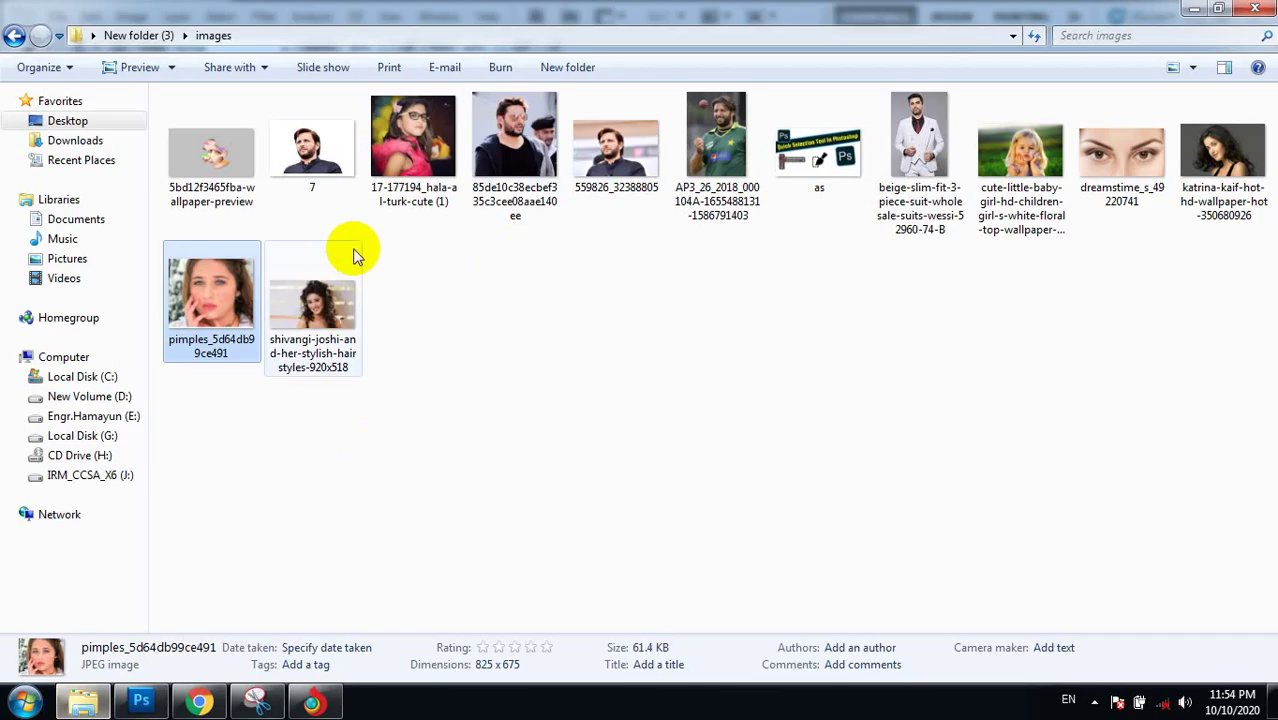
mouse_move(211, 295)
left_mouse_down()
mouse_move(150, 706)
mouse_move(545, 325)
left_mouse_up()
left_click(713, 300)
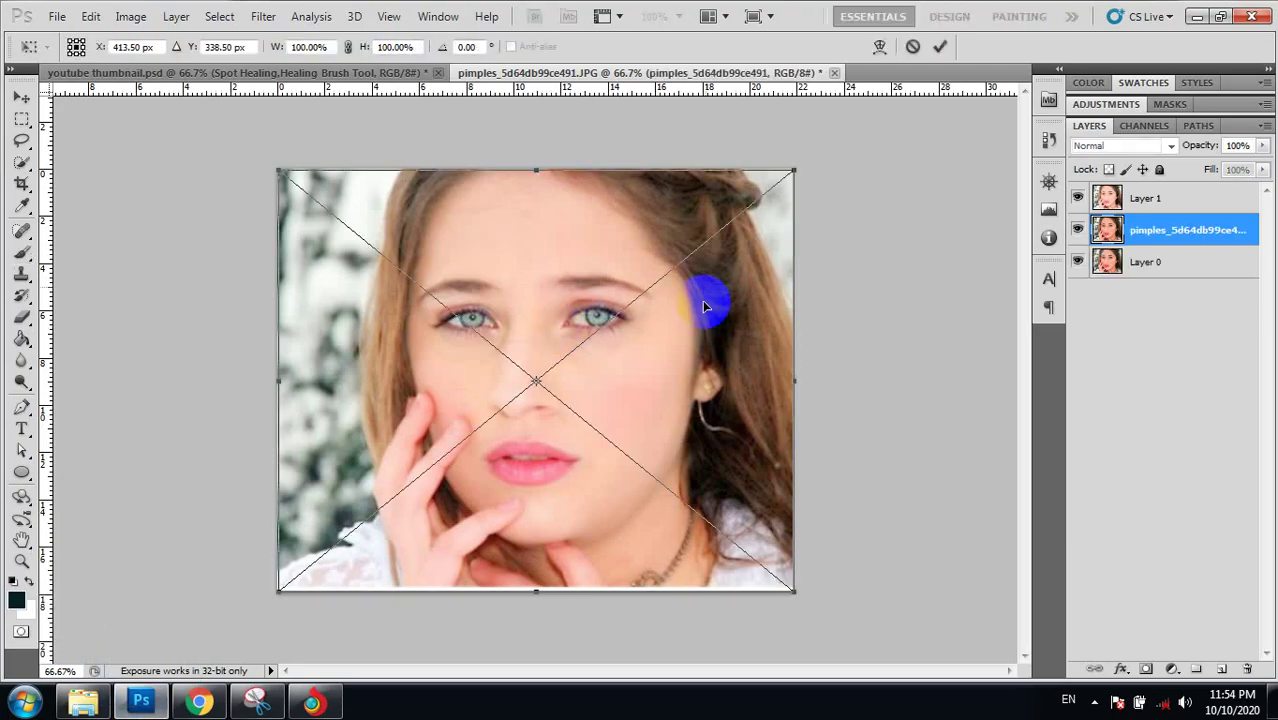
- Commit the placed photo and hide Layer 1 to reveal the pimpled image
key("b")
key("Return")
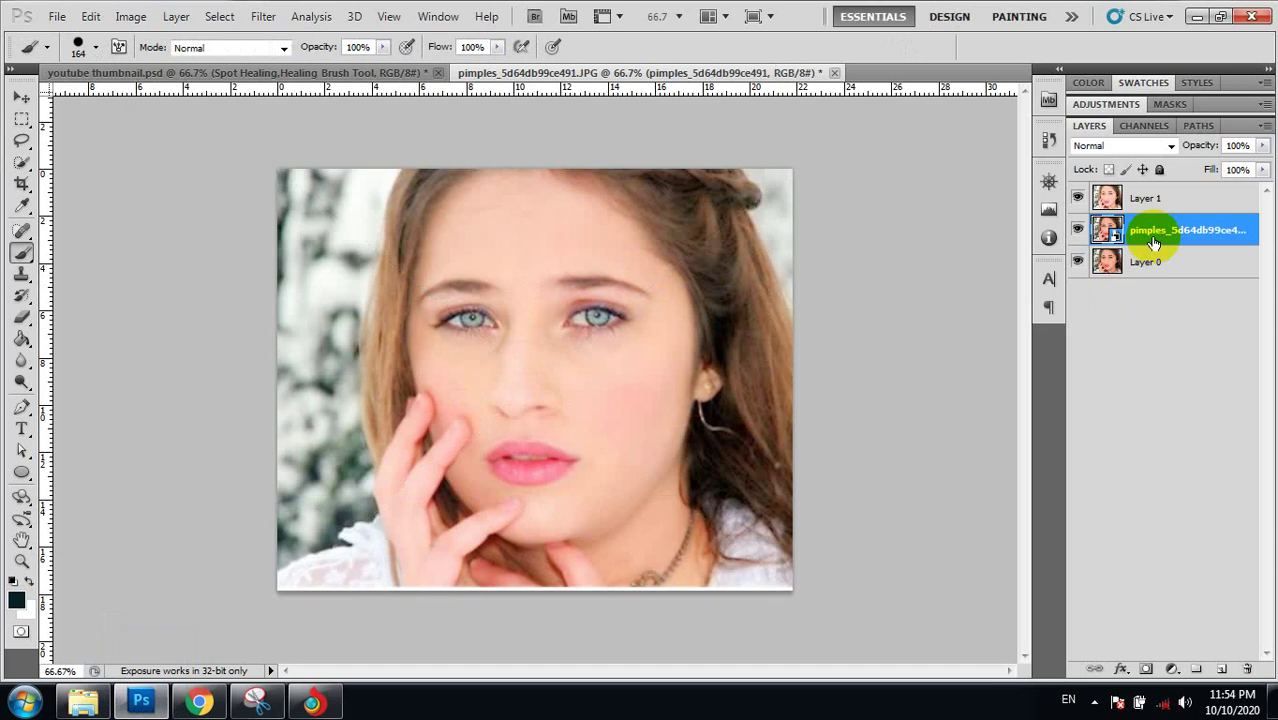
left_click(1078, 199)
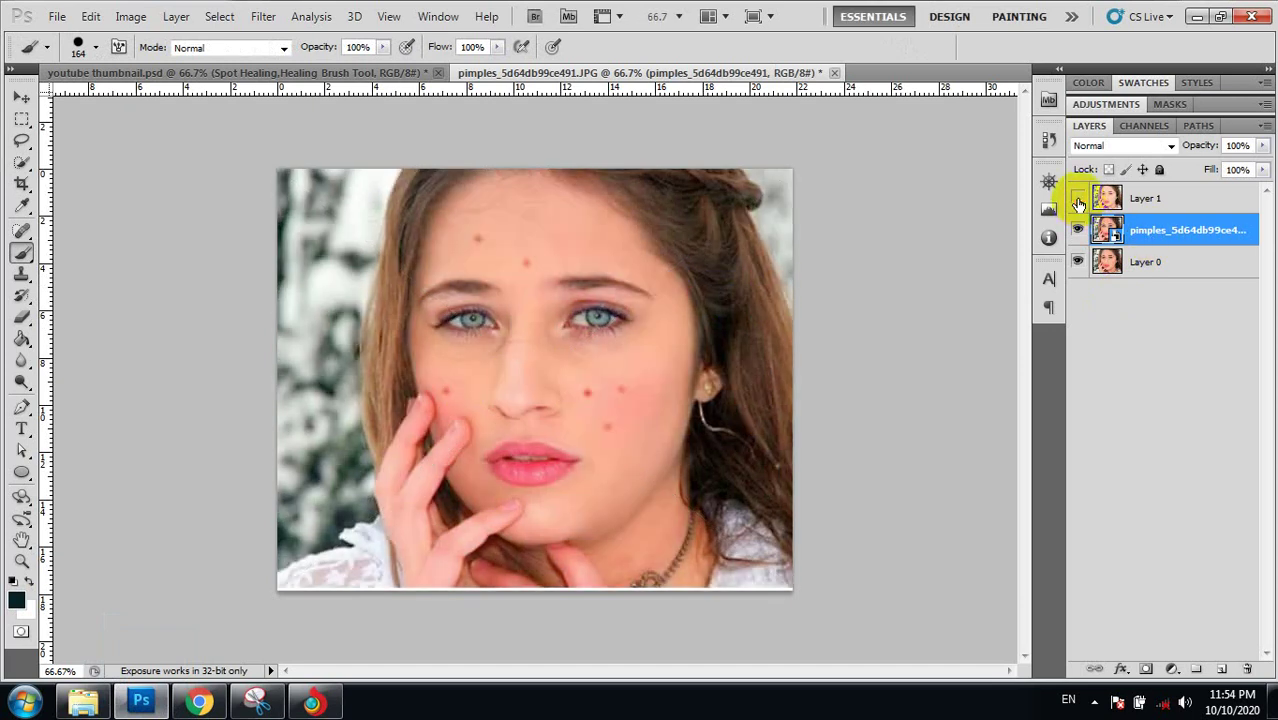
left_click(1078, 199)
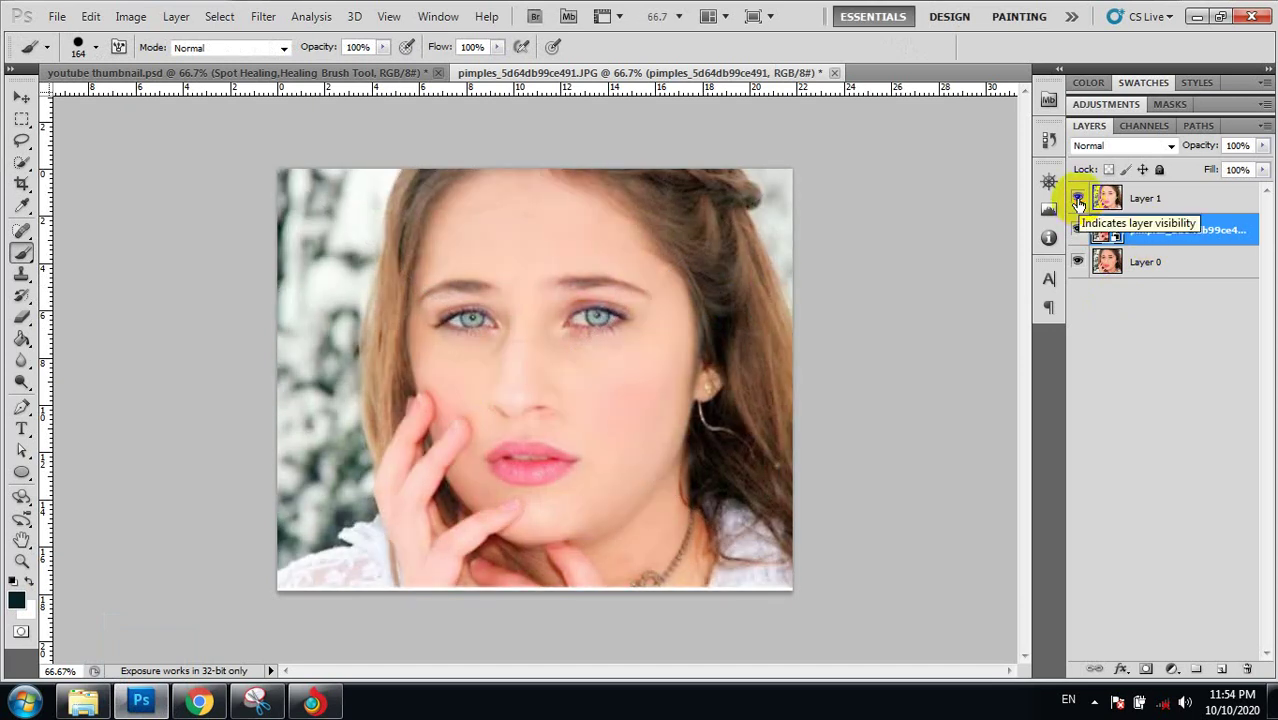
left_click(1078, 199)
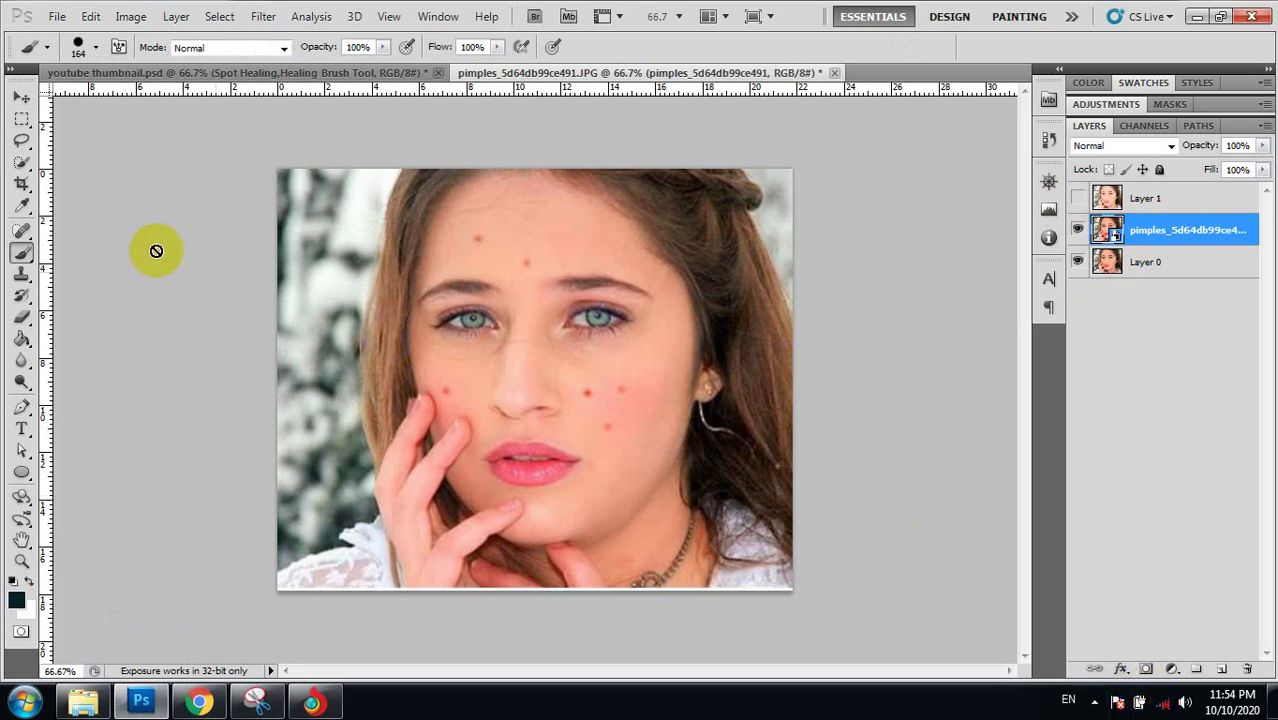
- Bring up the healing tools flyout in the toolbox
left_click(671, 212)
left_click(22, 251)
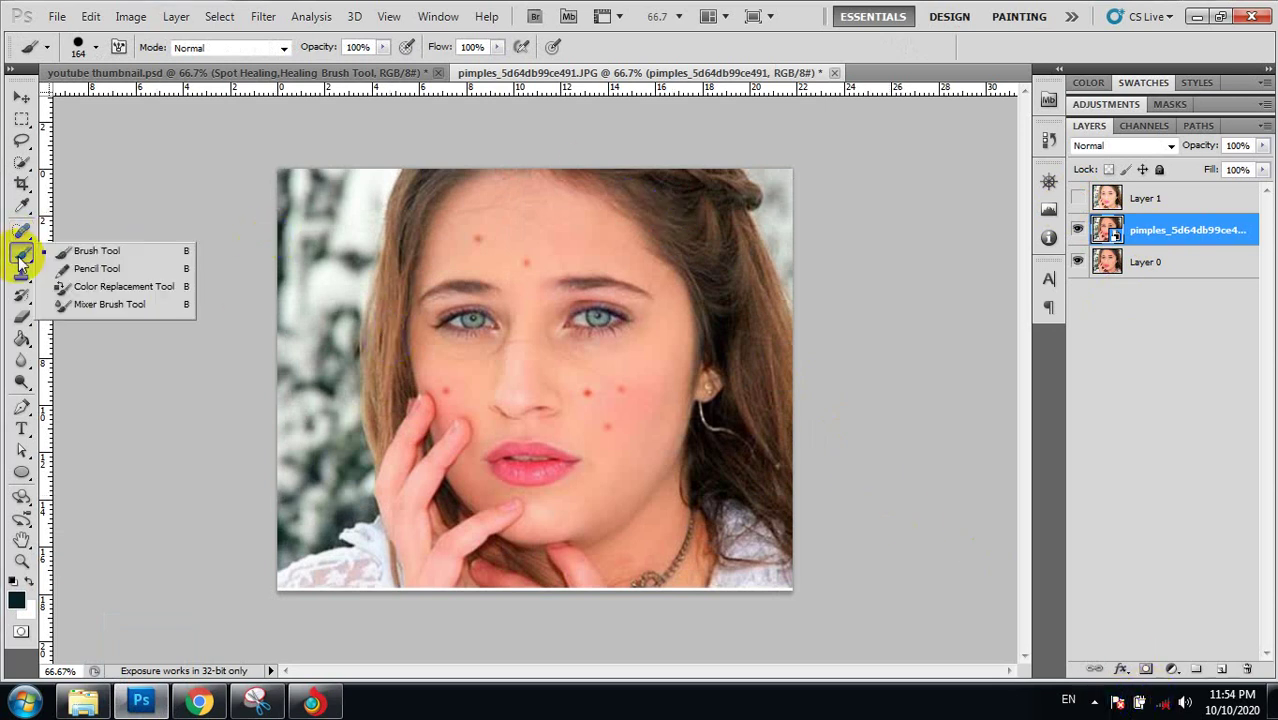
left_click(22, 229)
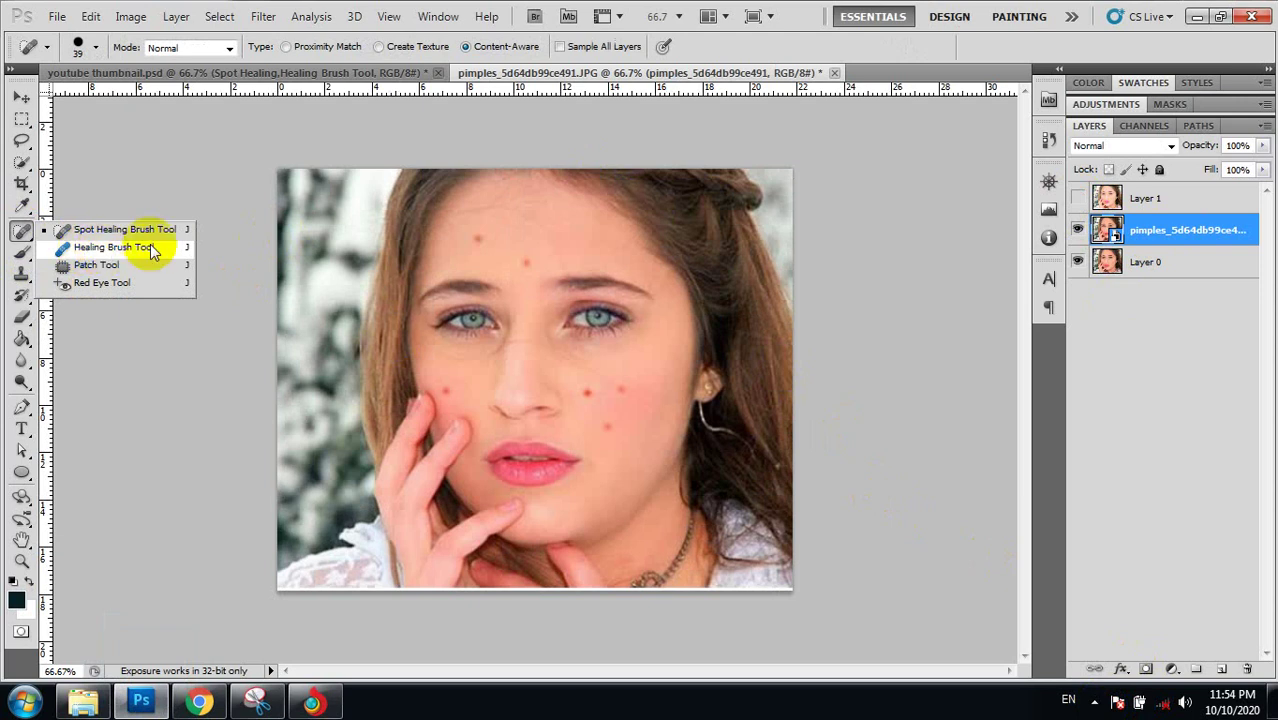
- Choose the Healing Brush, Alt-sample clean forehead skin and accept rasterizing the placed photo
left_click(112, 248)
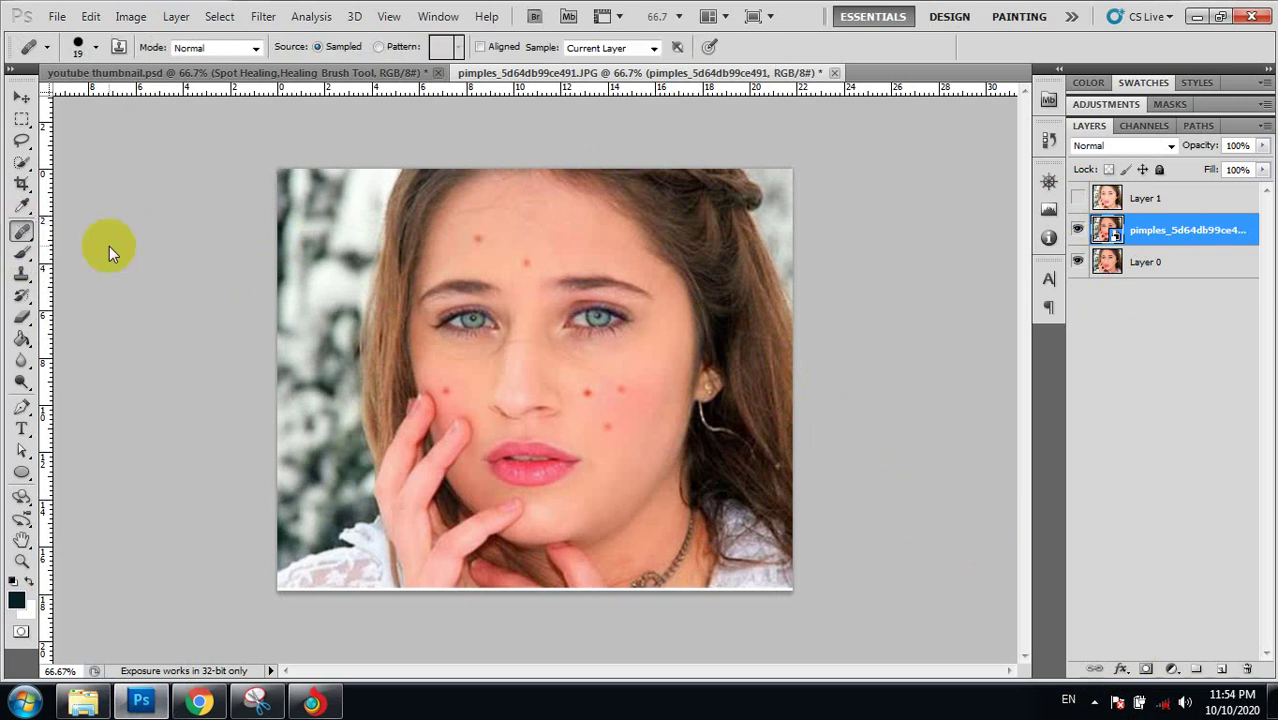
left_click(494, 235)
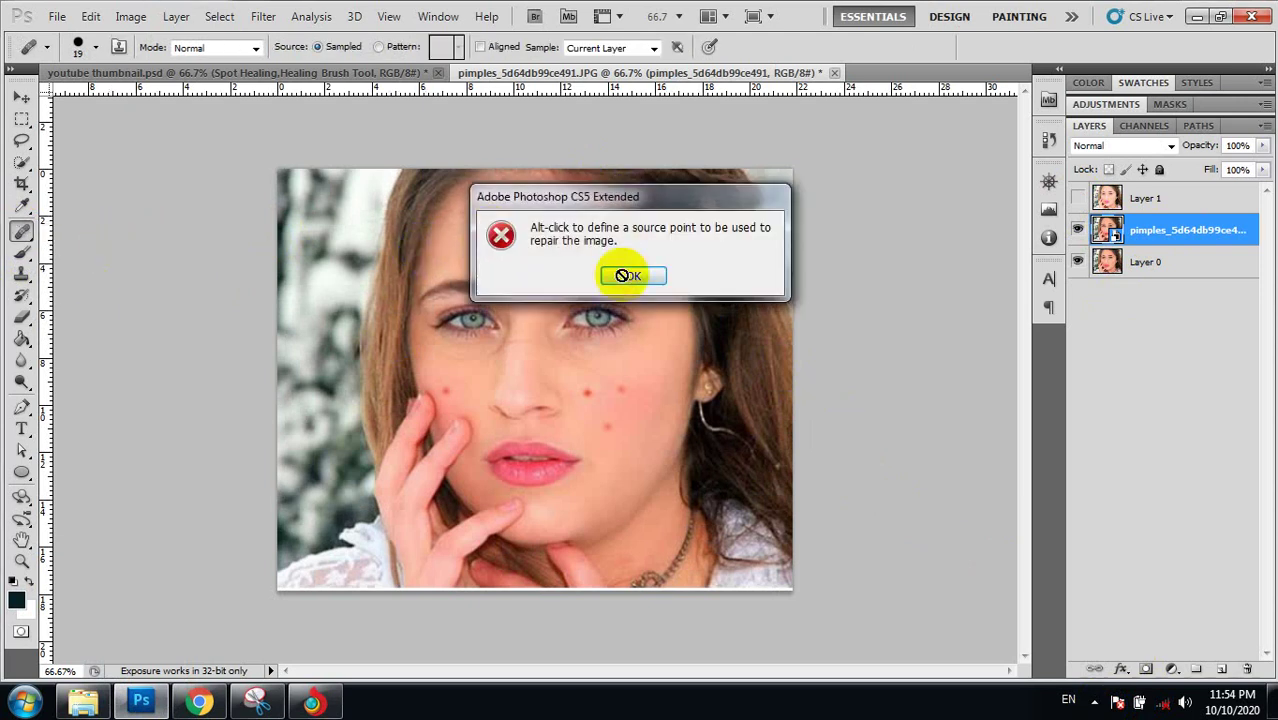
left_click(625, 275)
left_click(522, 246)
left_click(602, 268)
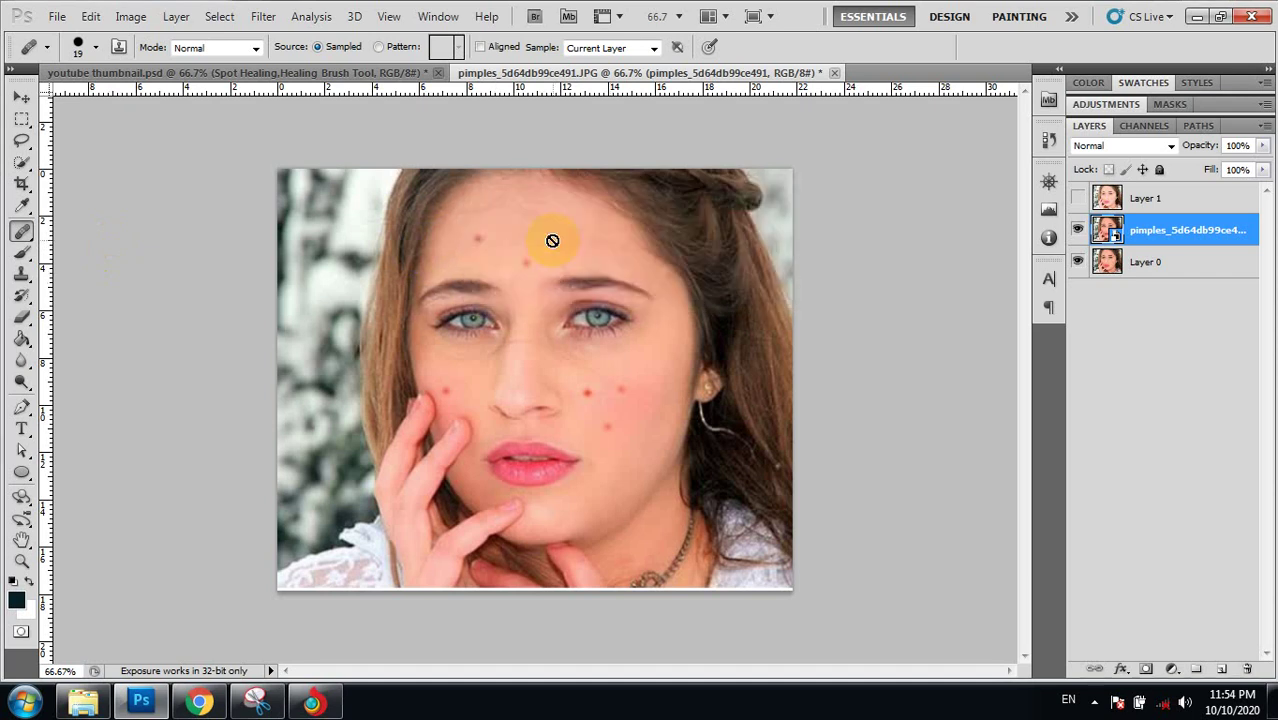
key("alt")
left_click(475, 241)
left_click(655, 287)
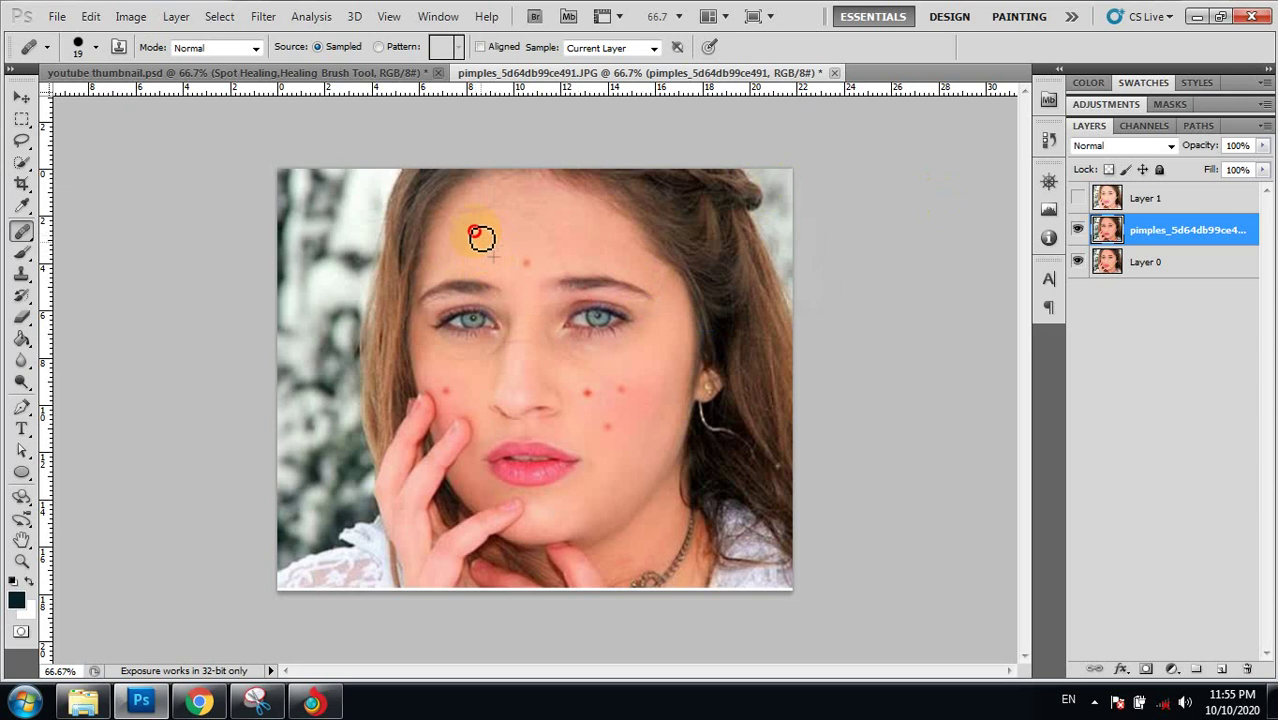
- Heal the three forehead pimples and the pimples on both cheeks
left_click(485, 248)
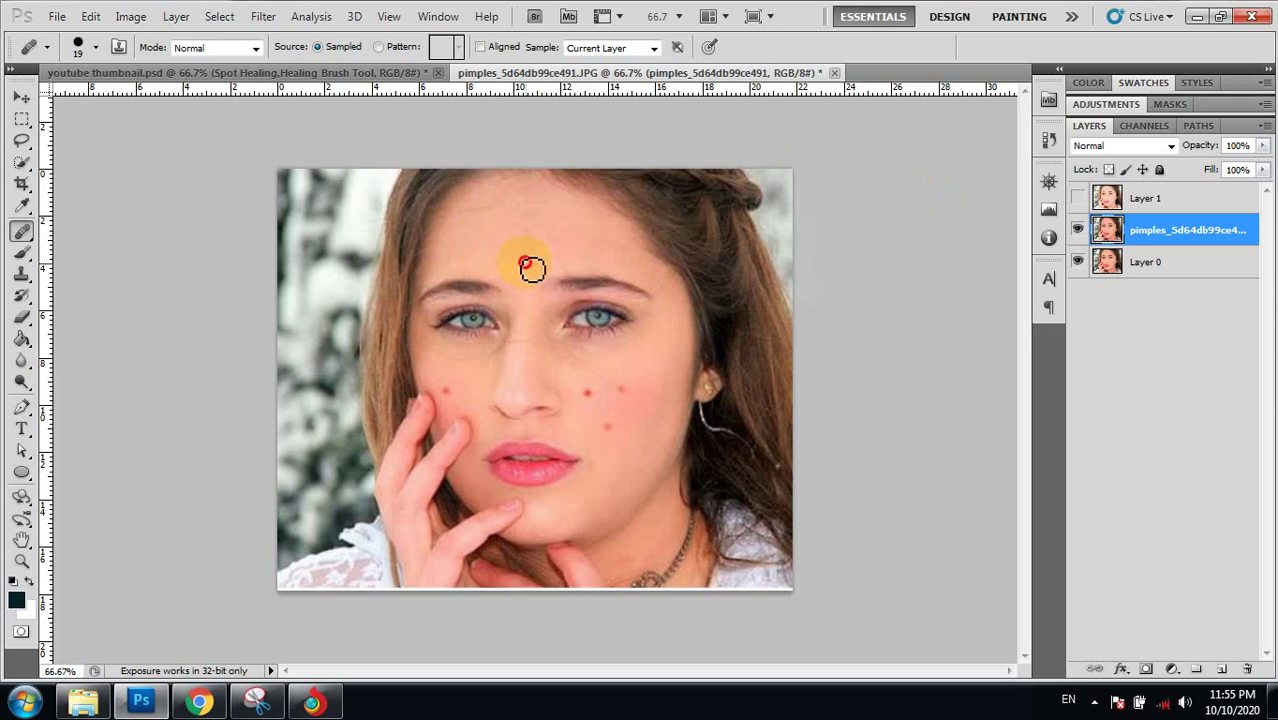
left_click(530, 265)
left_click_drag(588, 277, 608, 270)
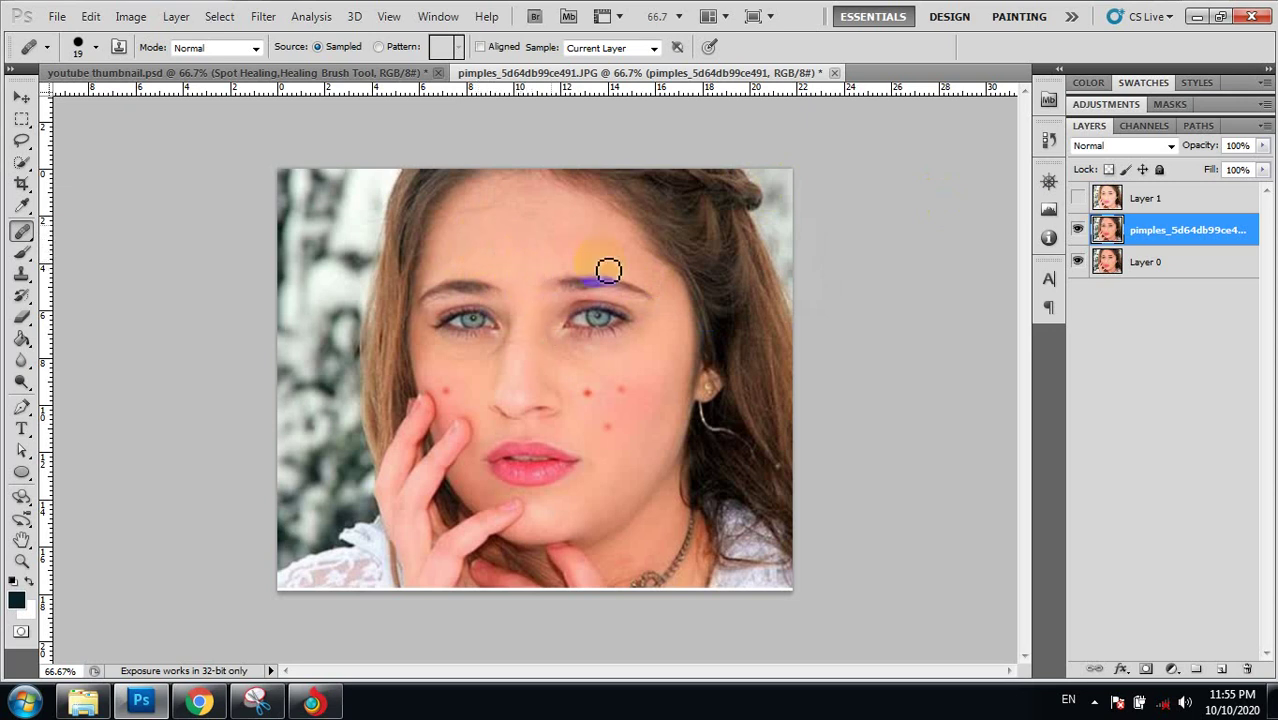
mouse_move(583, 396)
left_mouse_down()
mouse_move(577, 414)
mouse_move(593, 394)
mouse_move(628, 395)
mouse_move(608, 434)
left_mouse_up()
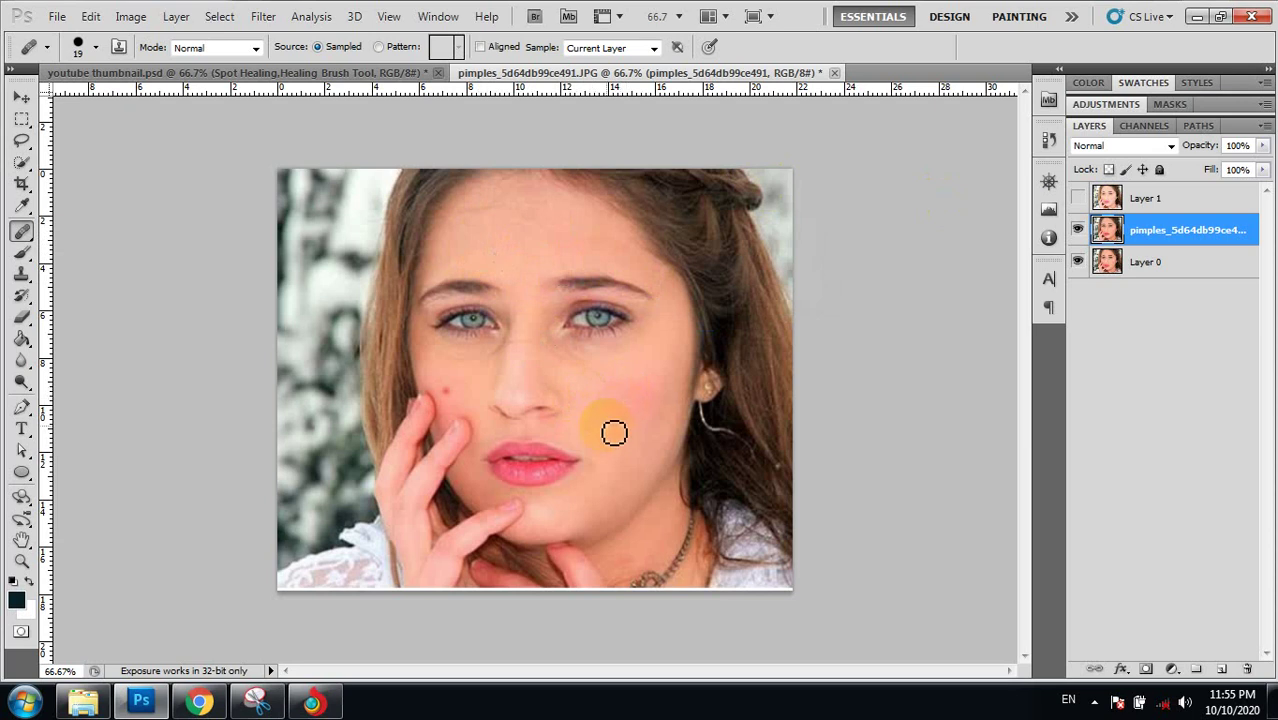
mouse_move(508, 392)
left_mouse_down()
mouse_move(513, 412)
mouse_move(455, 398)
left_mouse_up()
left_click_drag(628, 455, 644, 468)
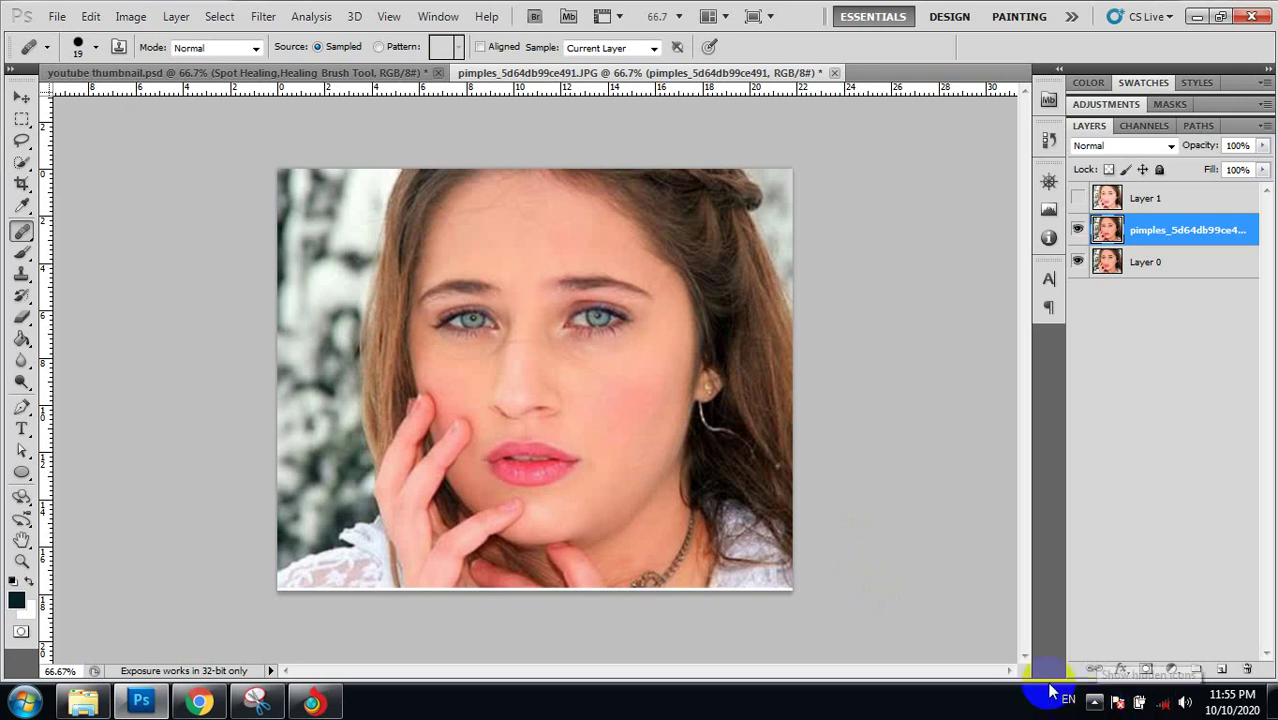
- Switch from the healing brush to the Patch Tool via the healing tools flyout
right_click(23, 231)
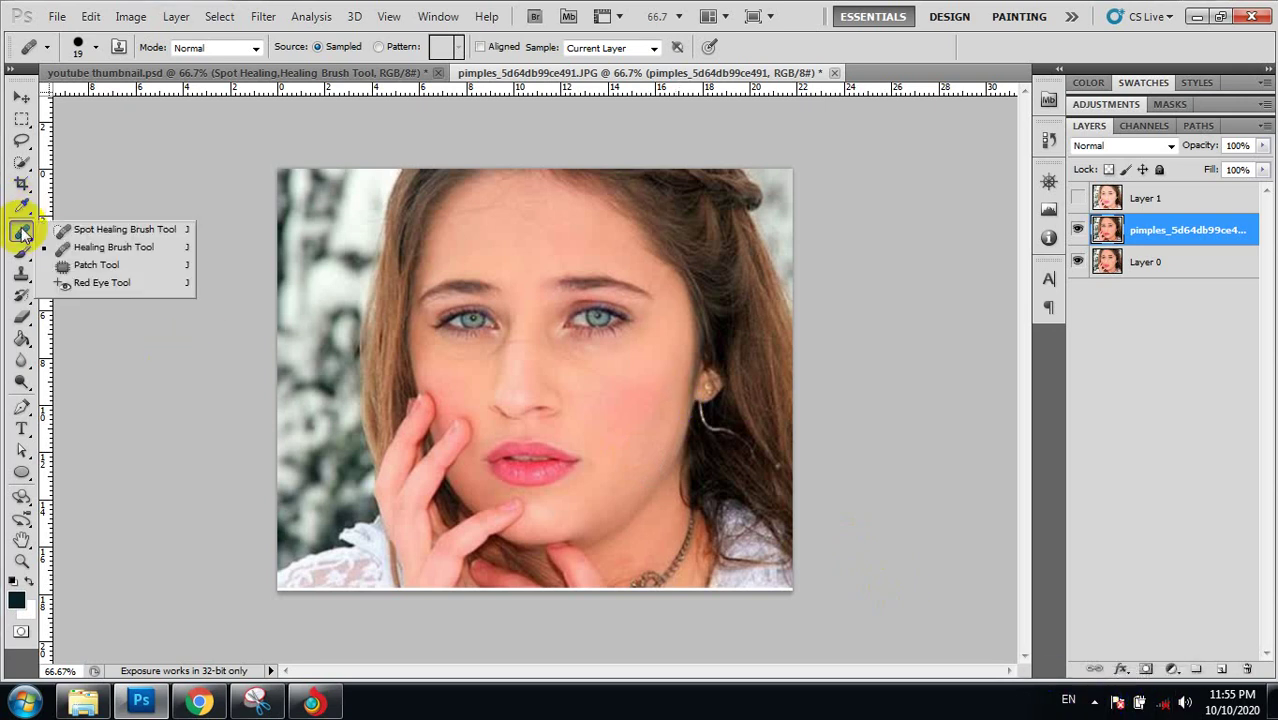
left_click(85, 264)
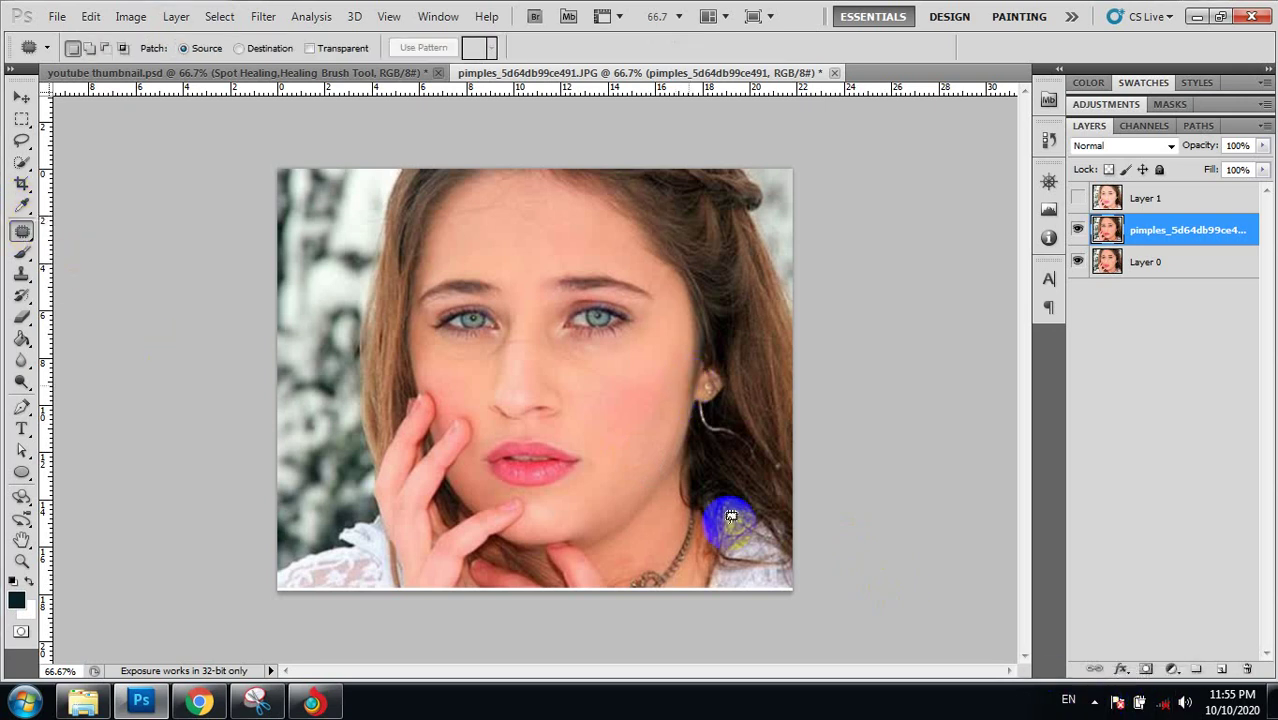